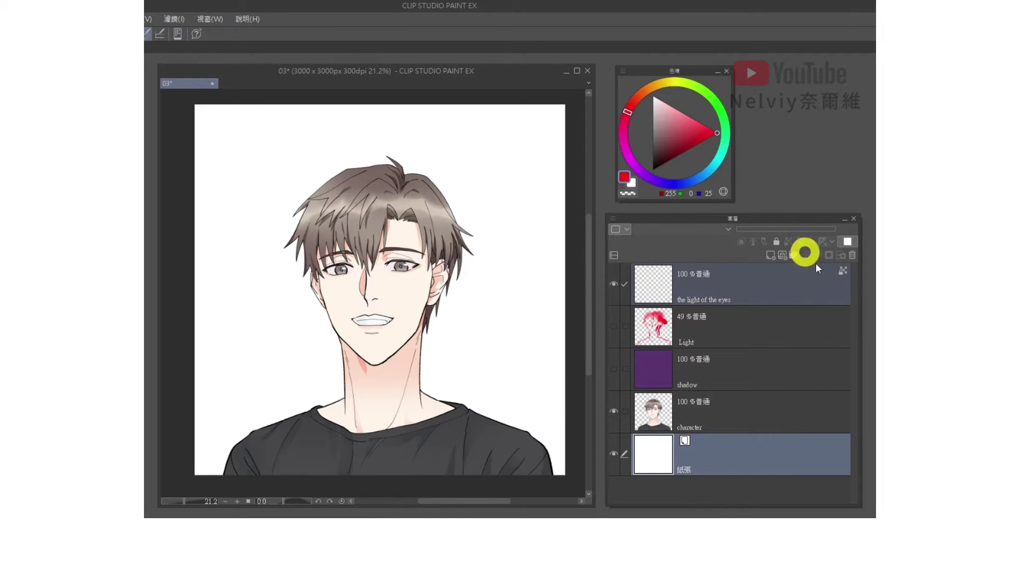
Show the shadow layer, hide the light of the eyes layer, and sample the shadow's purple fill color.
click(618, 285)
click(614, 285)
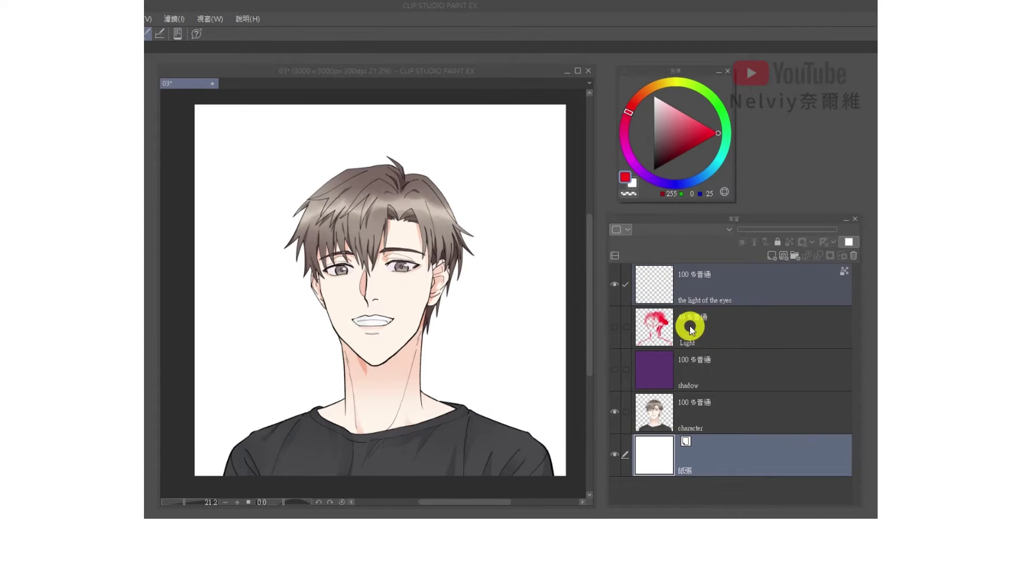
click(775, 339)
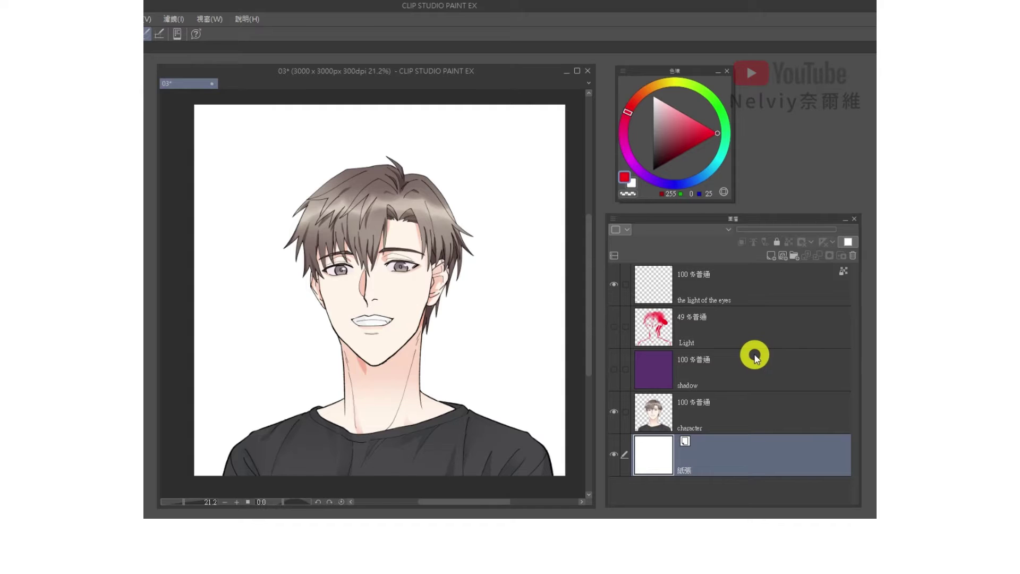
click(615, 370)
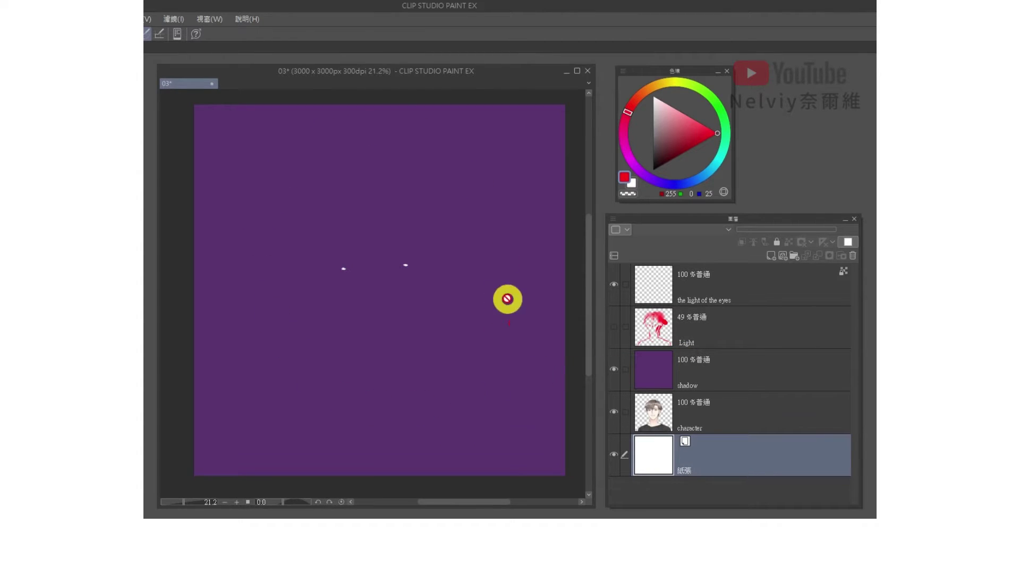
click(614, 284)
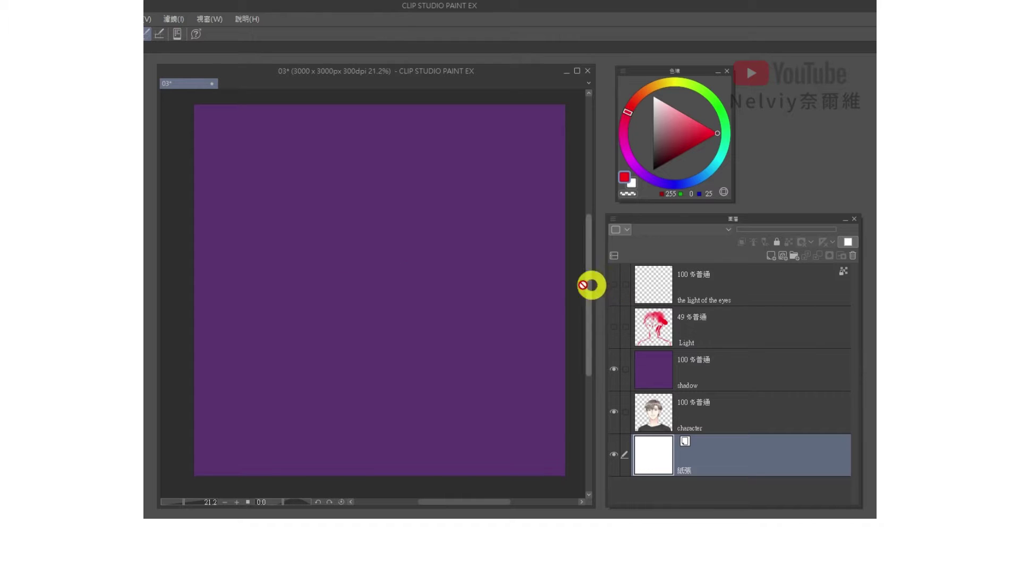
alt+click(470, 292)
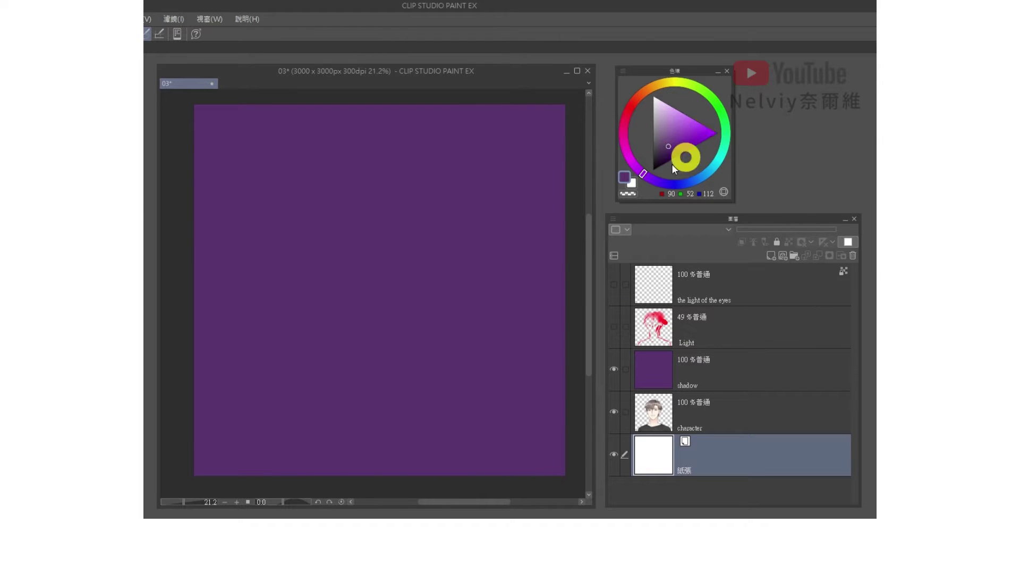
Set the shadow layer's blending mode to 線性加深 (linear burn) and its opacity to 20.
click(732, 369)
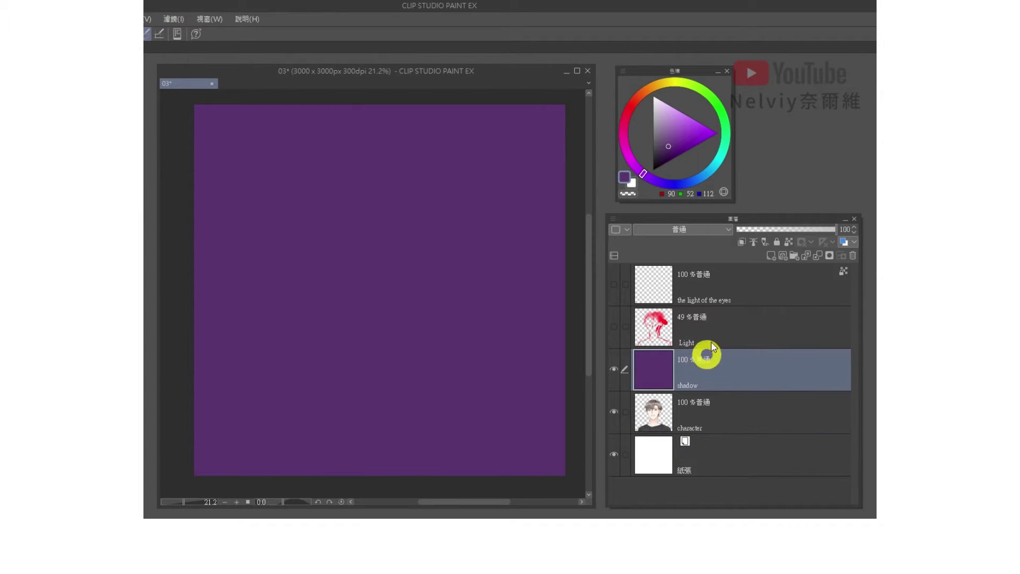
click(699, 232)
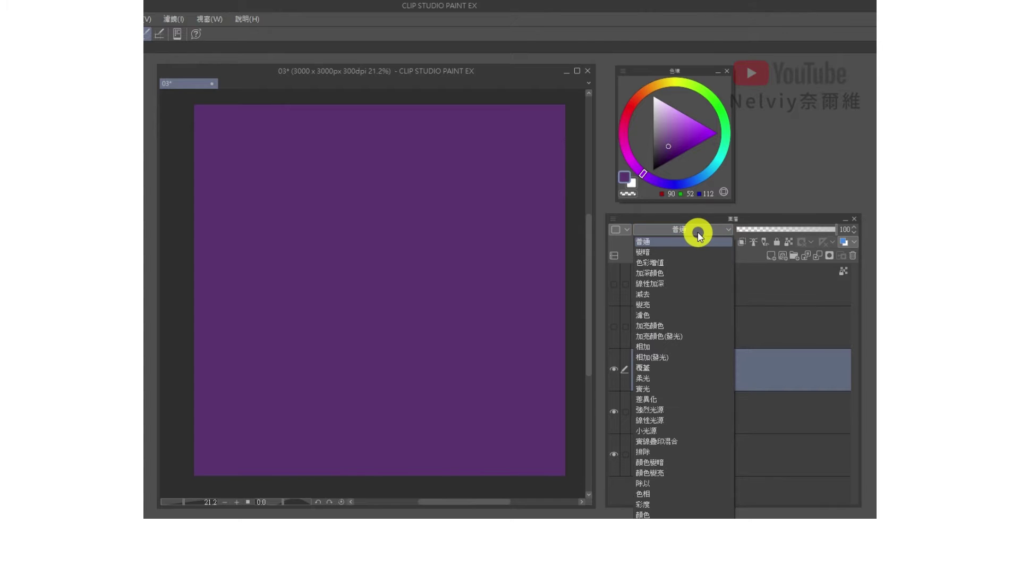
click(684, 284)
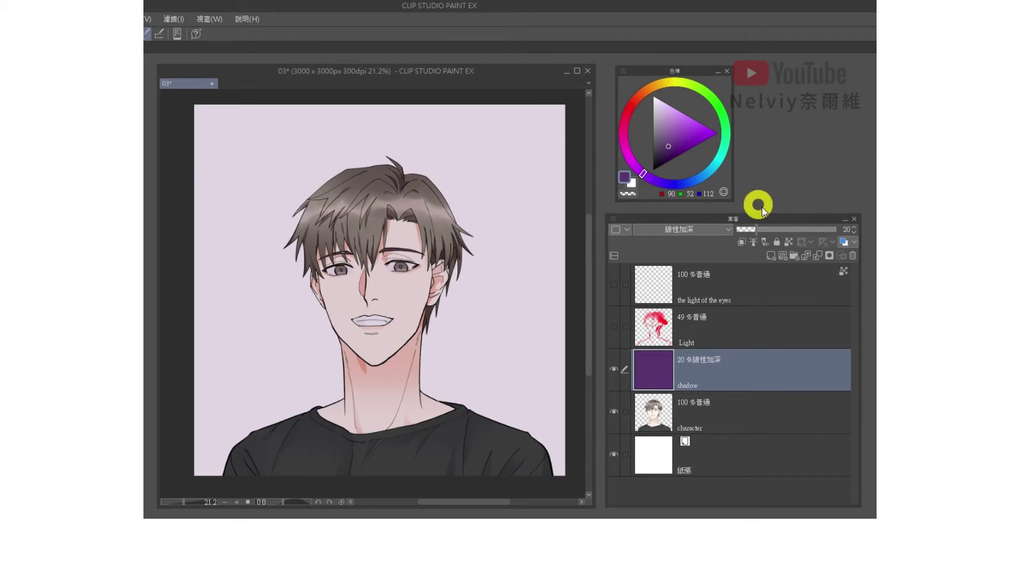
Clip the shadow layer to the character layer below, toggling the clipping to compare its effect on the background.
click(744, 246)
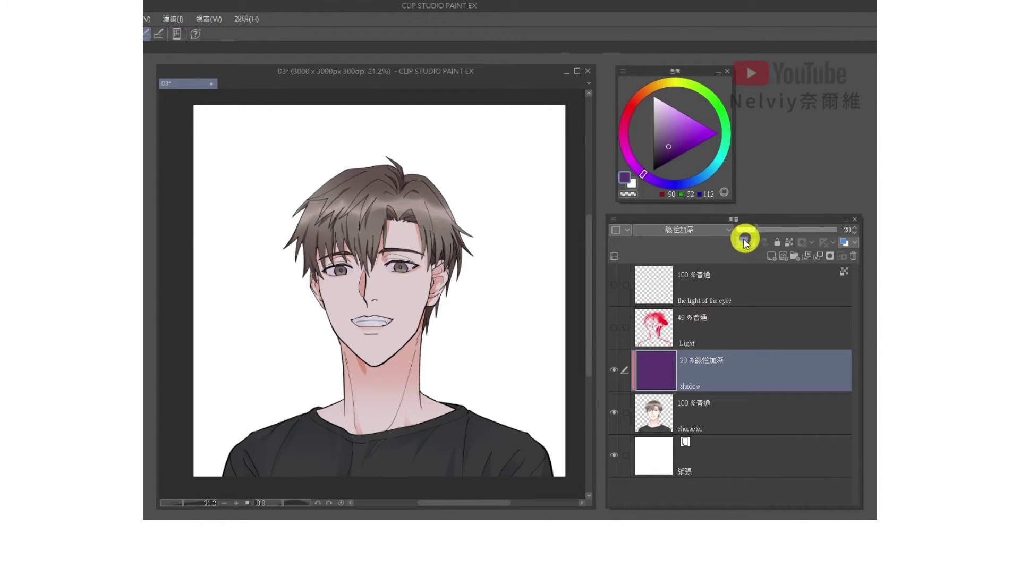
click(744, 241)
click(745, 240)
click(744, 240)
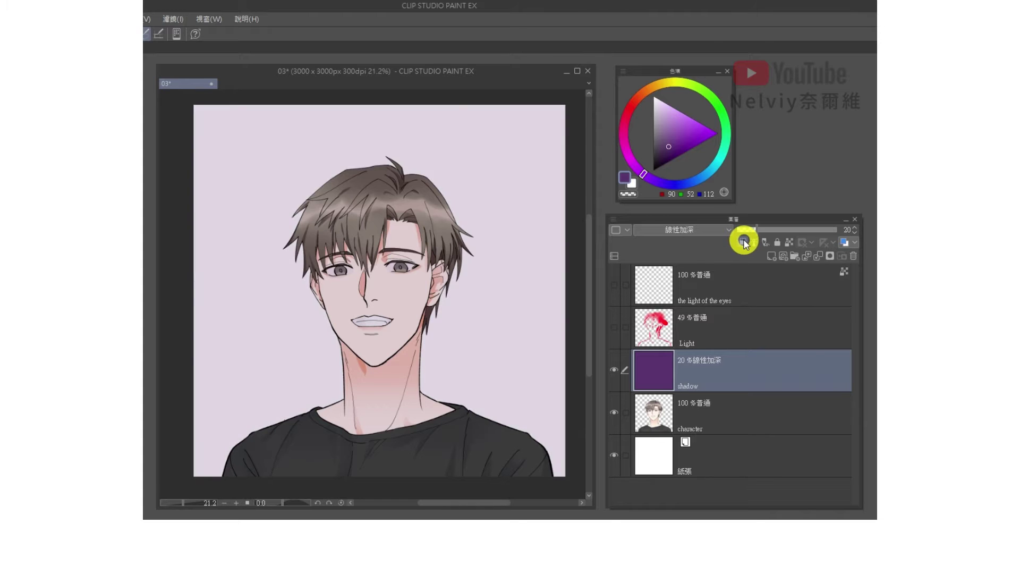
click(745, 242)
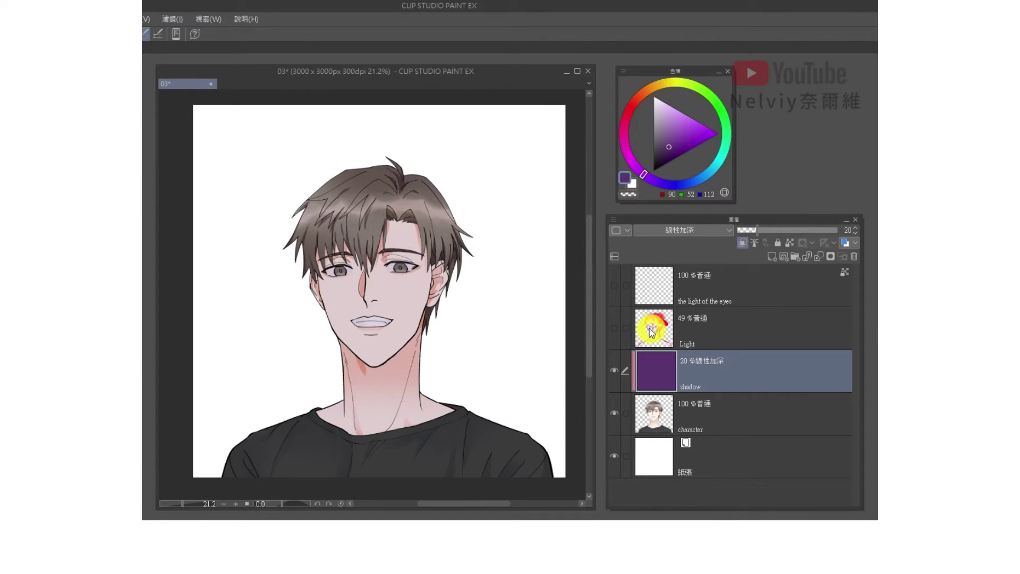
Show the Light layer and raise its opacity to 100.
click(615, 330)
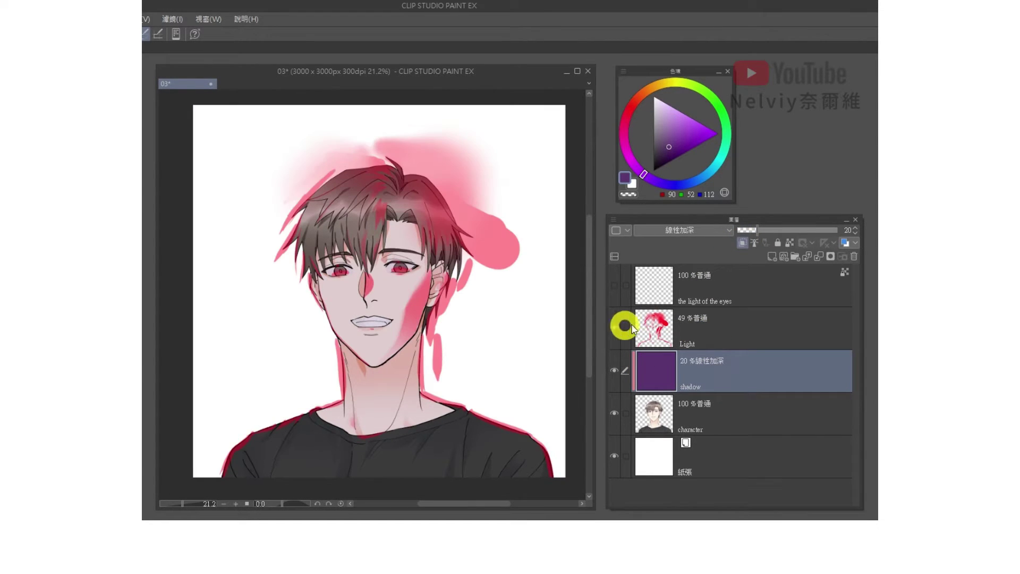
click(676, 321)
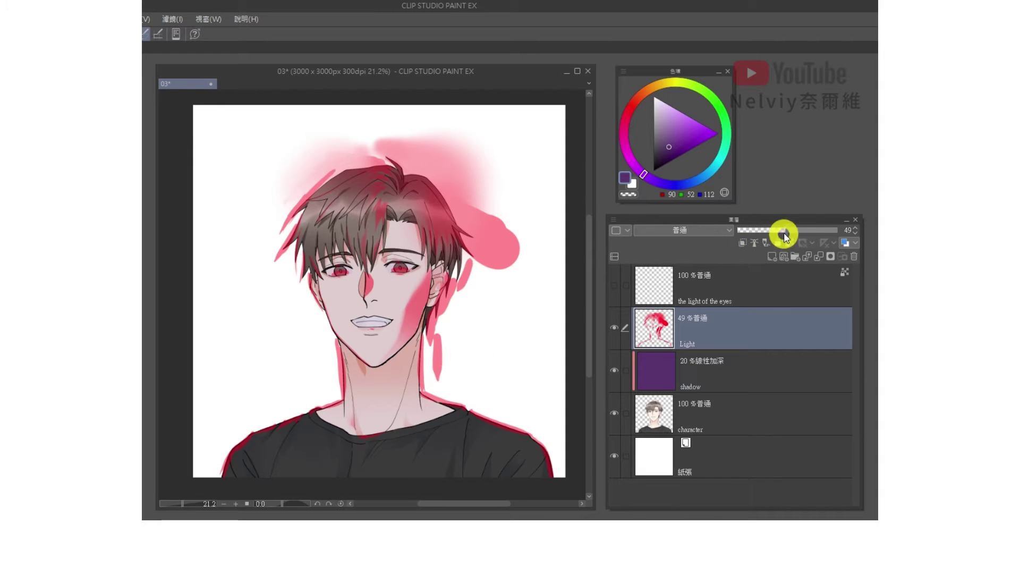
drag(781, 231, 850, 228)
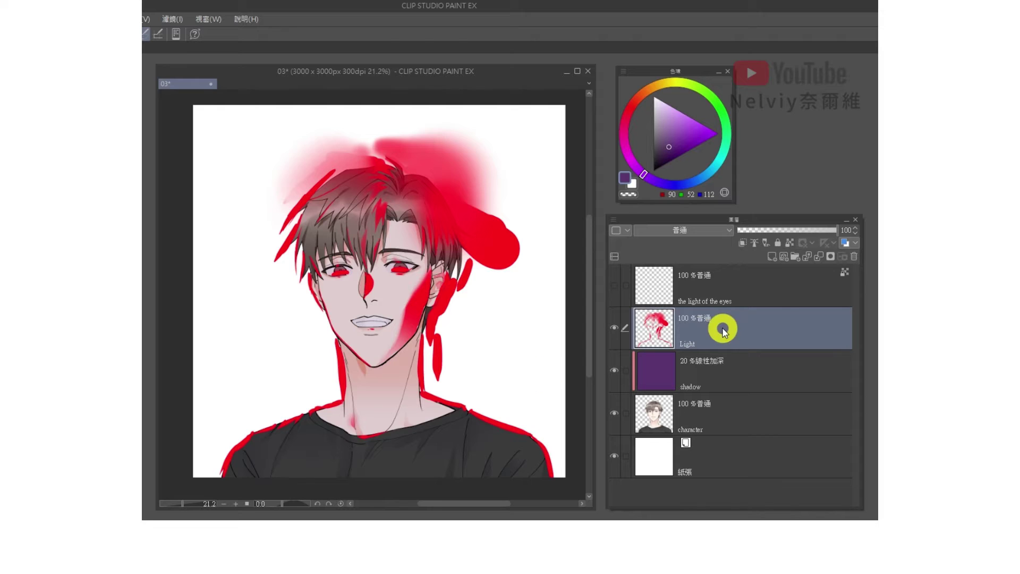
Lock the Light layer's transparent pixels and fill its red strokes with pale yellow, RGB 255, 248, 187.
click(791, 243)
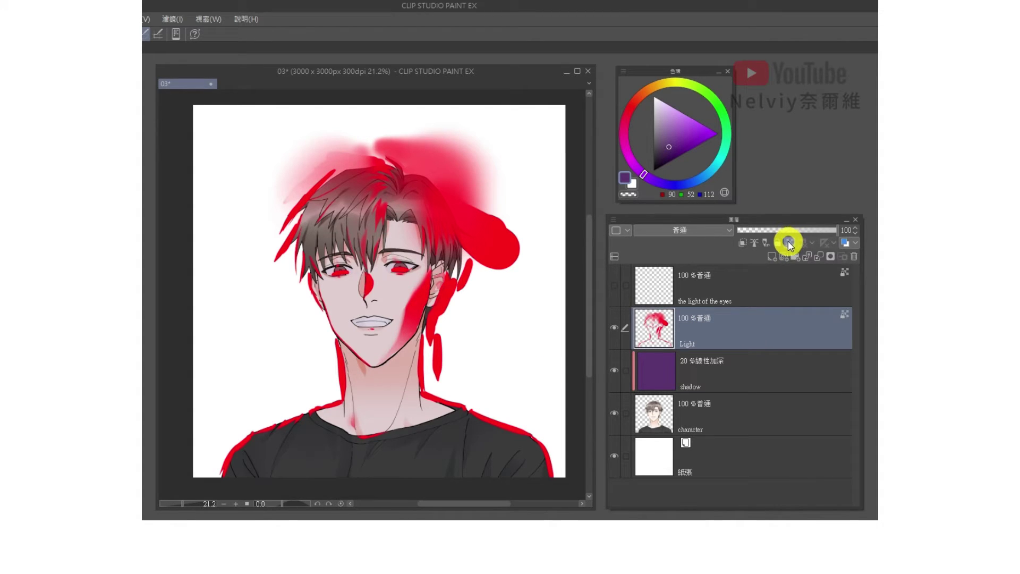
drag(483, 254, 491, 245)
click(212, 410)
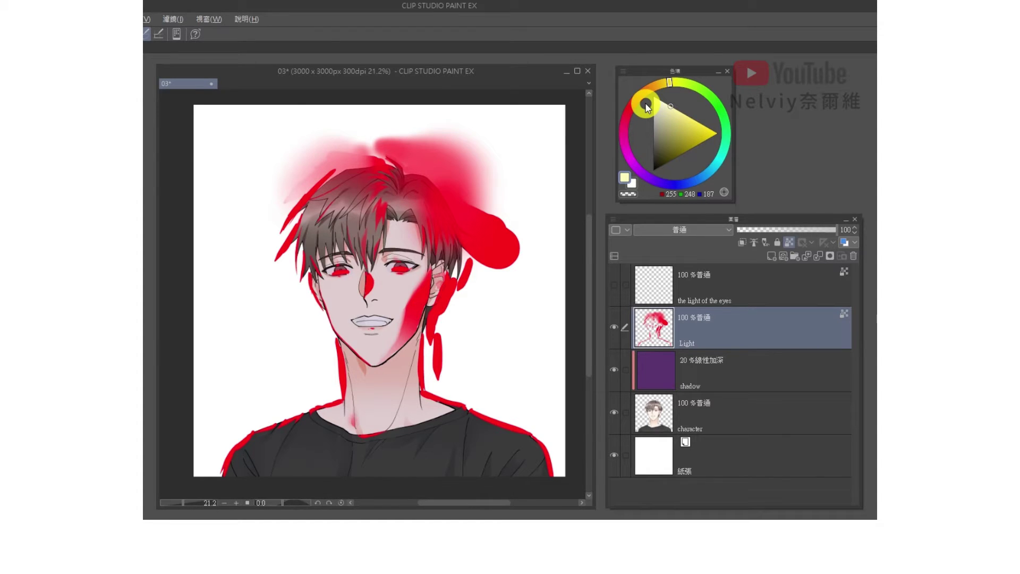
key(alt+BackSpace)
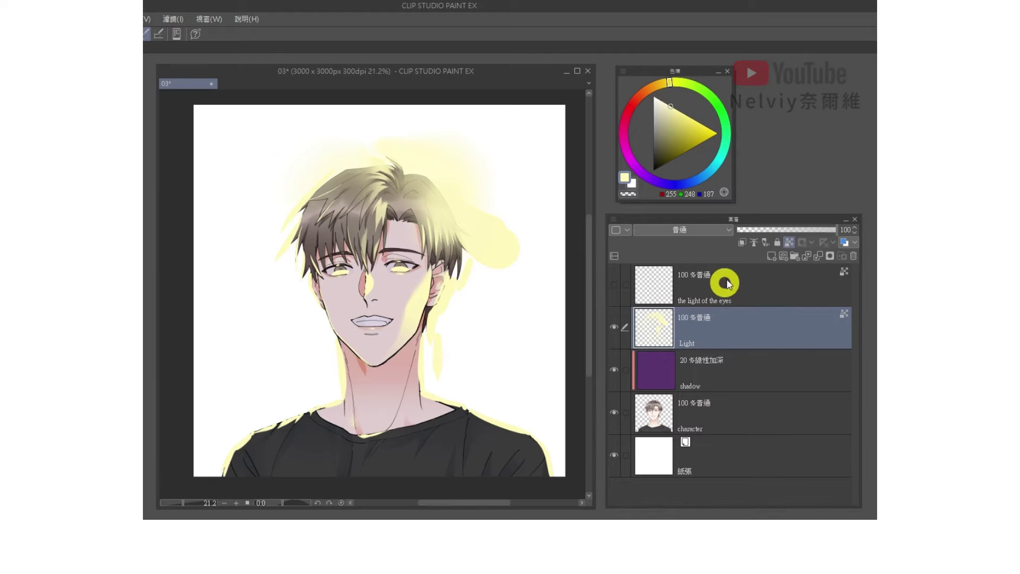
Clip the Light layer to the character and set it to 加亮顏色(發光) (glow dodge) at 40 opacity.
click(743, 245)
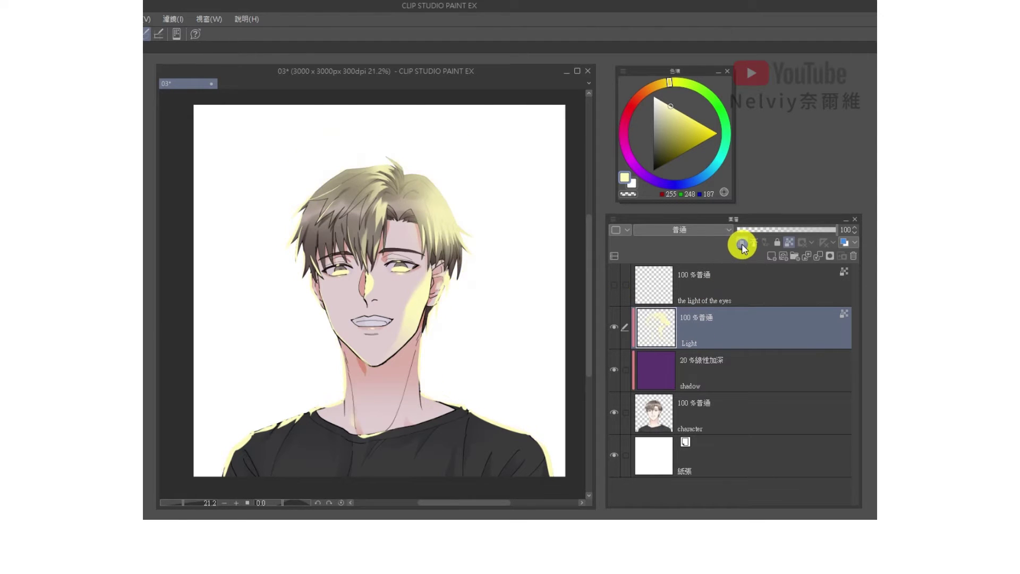
click(712, 232)
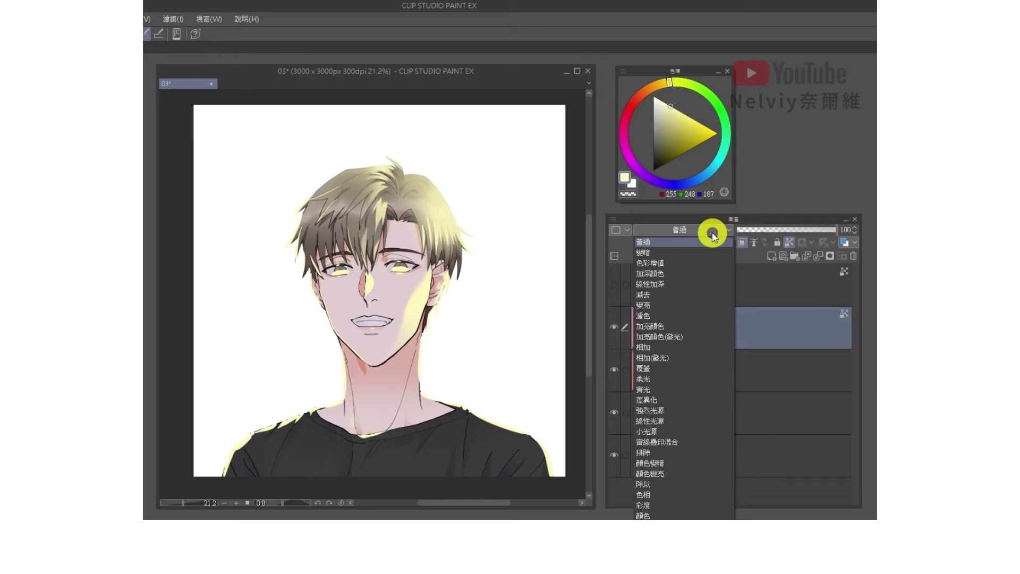
click(699, 337)
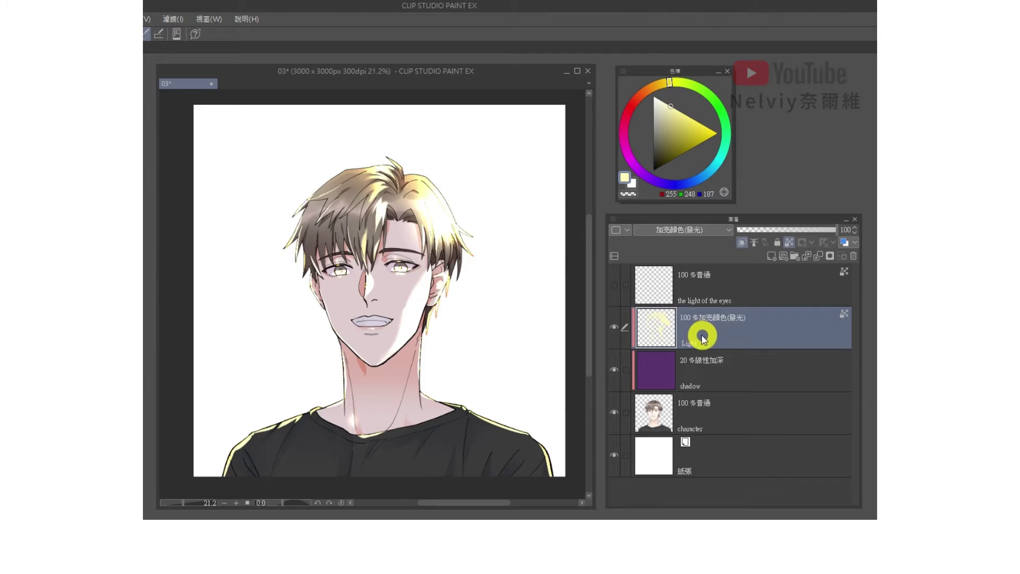
click(847, 228)
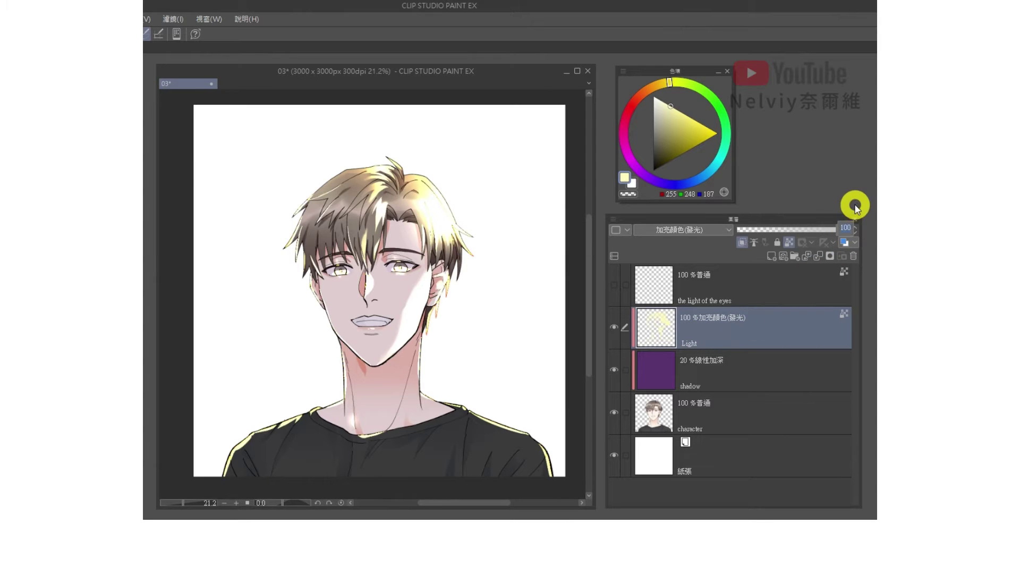
key(Return)
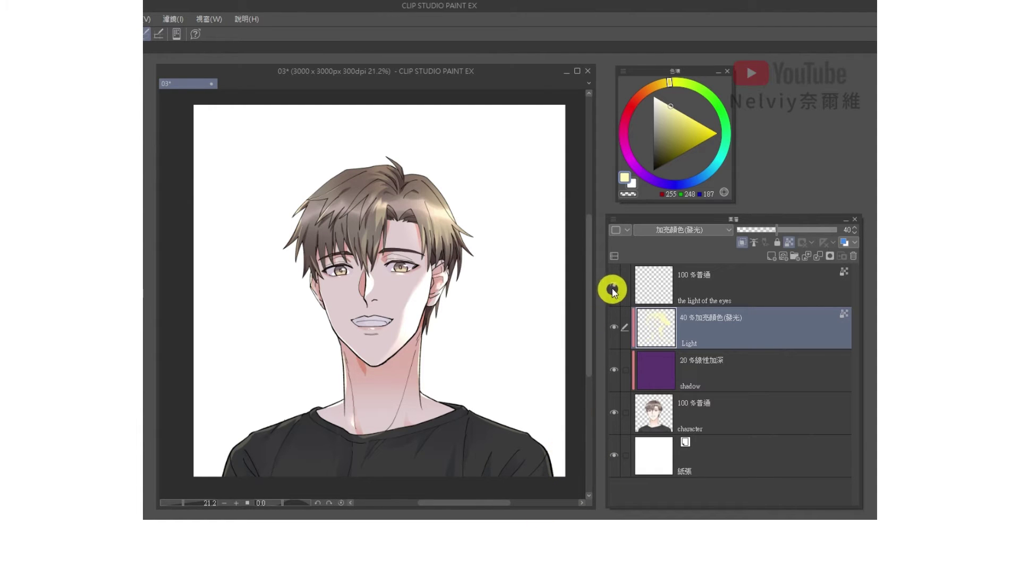
Compare the portrait with and without the Light, shadow and light of the eyes layers.
click(615, 325)
click(614, 369)
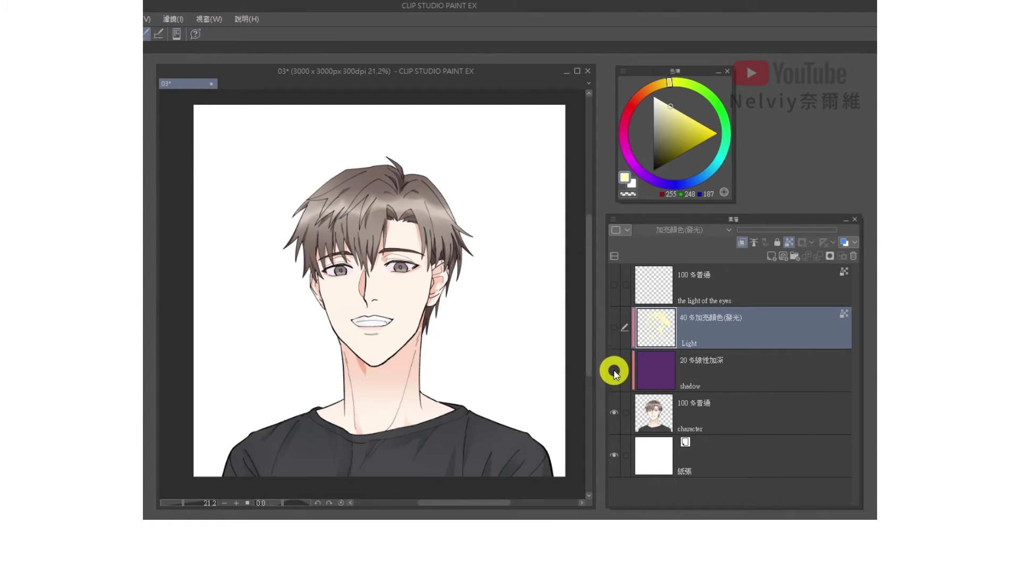
drag(614, 364, 611, 283)
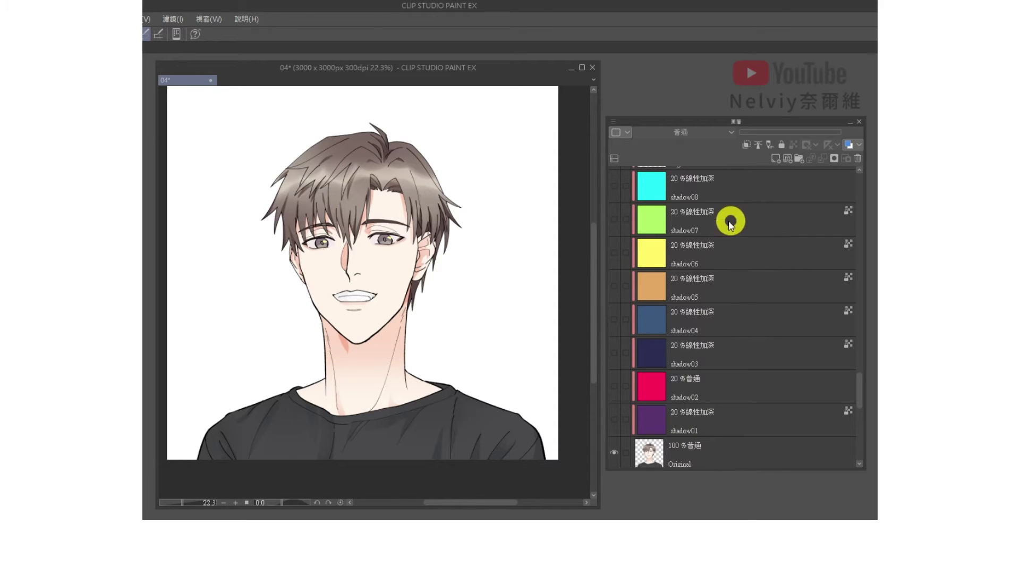
Preview the purple shadow01 layer over the portrait, toggling its visibility to compare it with the original.
click(721, 258)
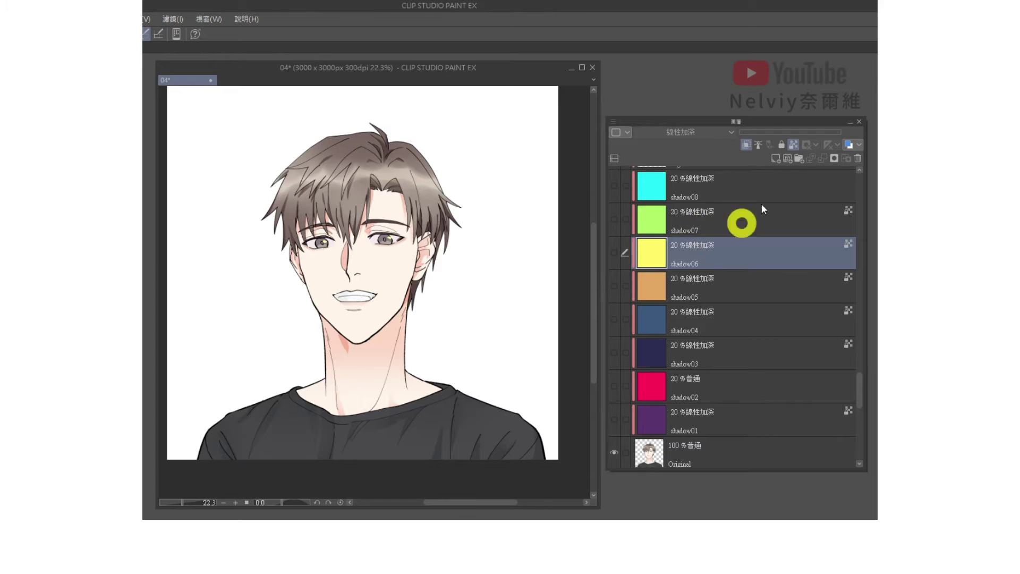
click(615, 418)
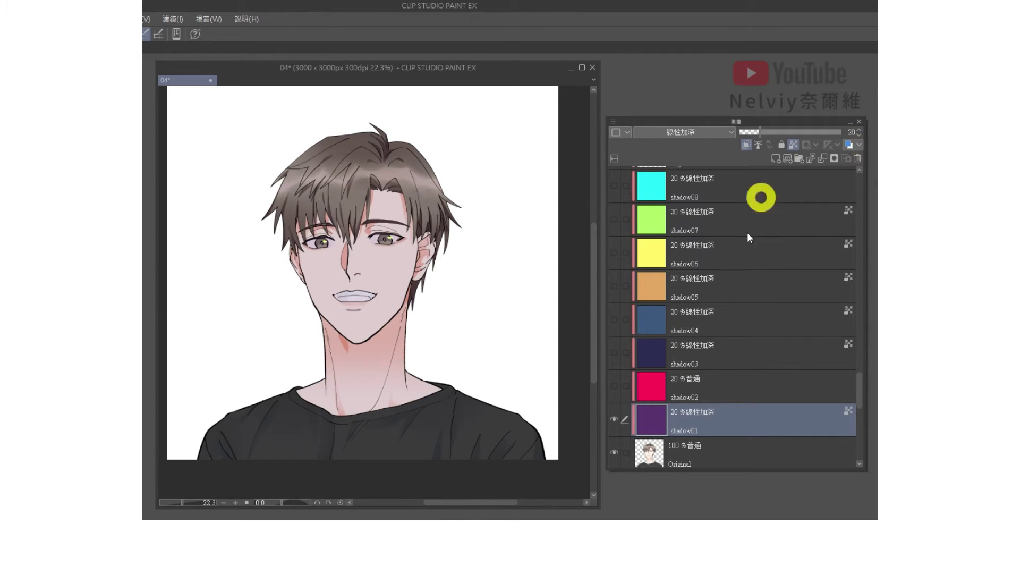
click(614, 419)
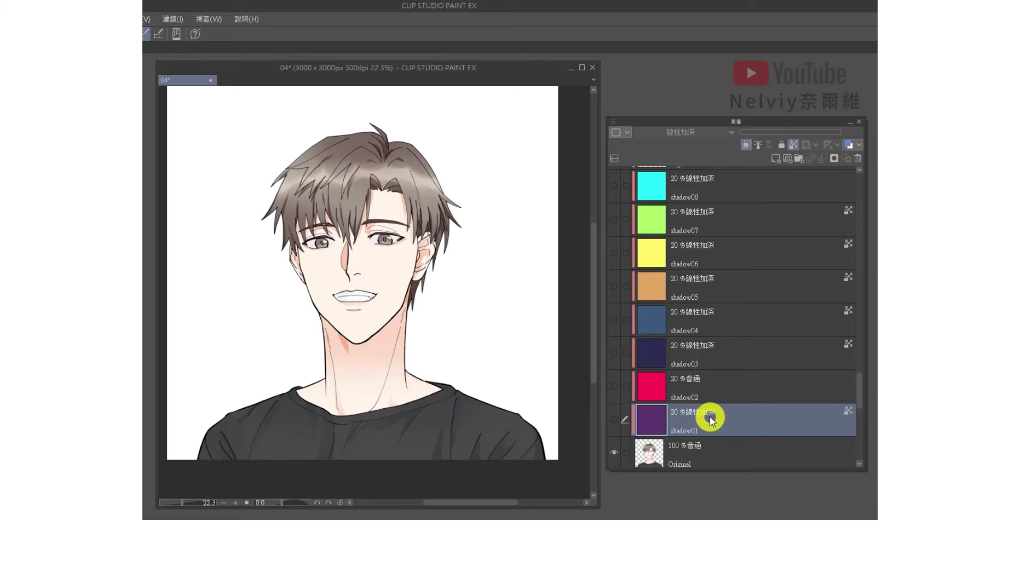
click(615, 420)
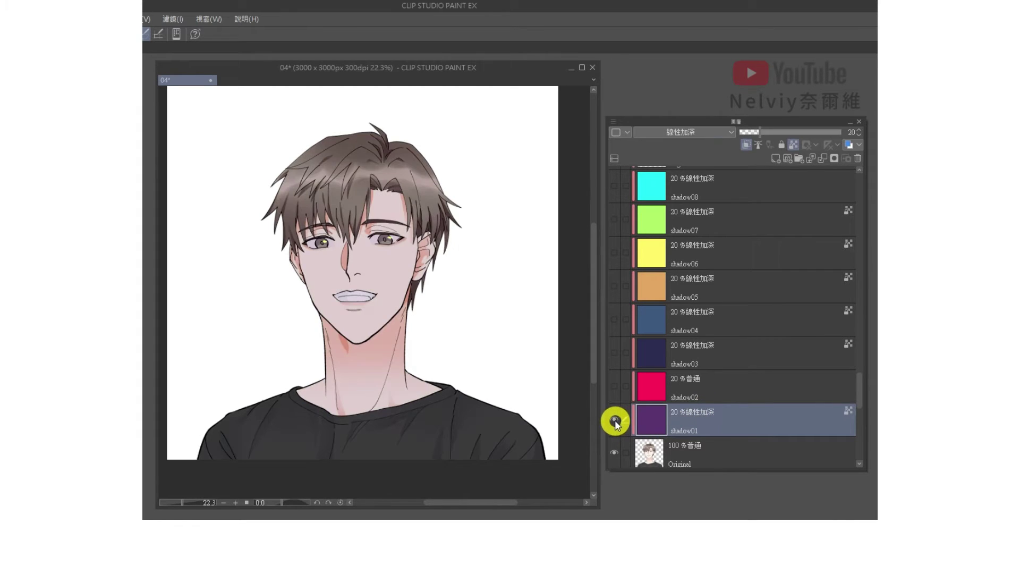
click(615, 420)
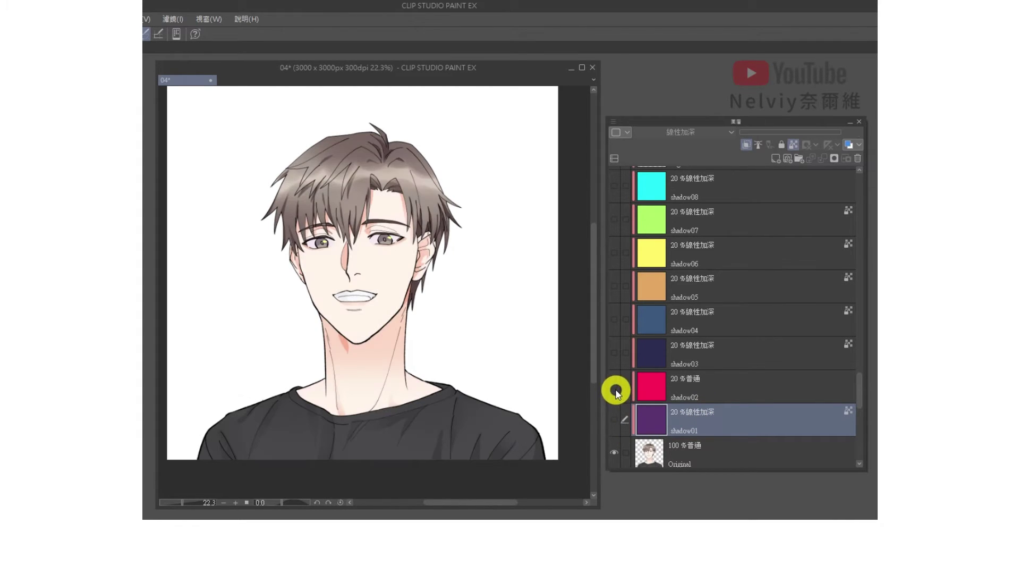
Preview the colored layers shadow02 through shadow08 one at a time over the portrait, hiding each again.
click(614, 390)
click(614, 389)
click(614, 361)
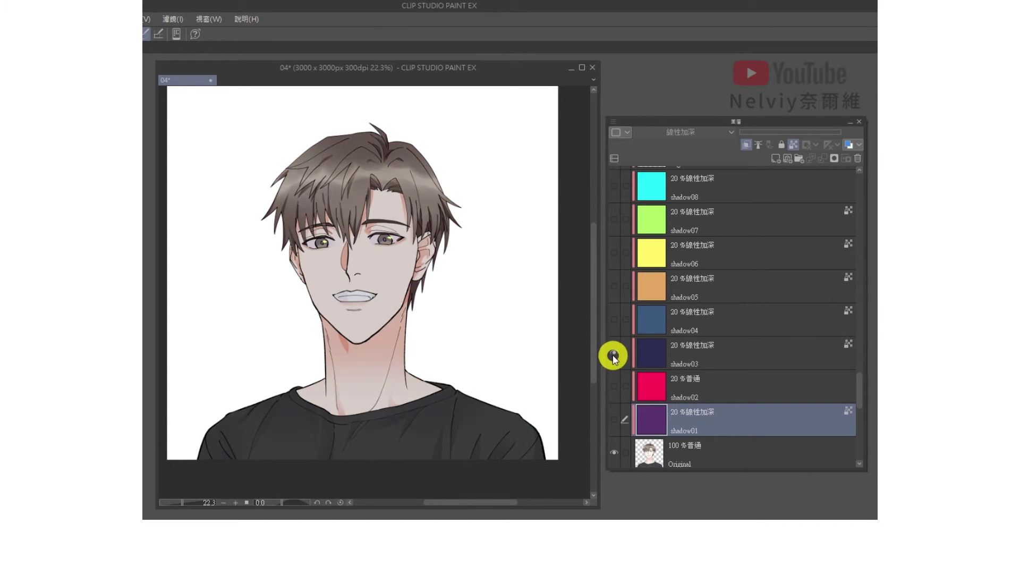
click(614, 354)
click(614, 319)
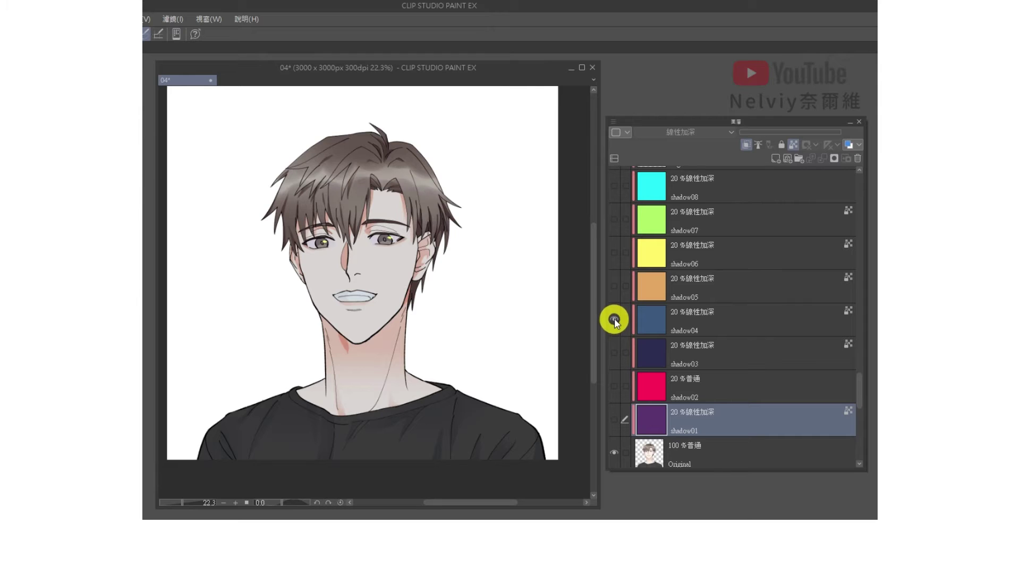
click(614, 319)
click(612, 288)
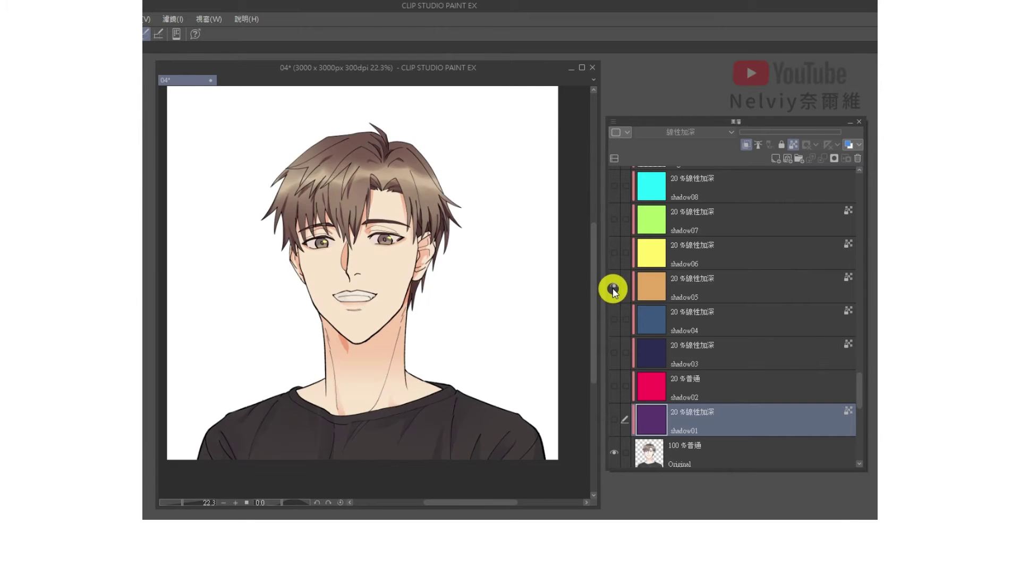
click(614, 290)
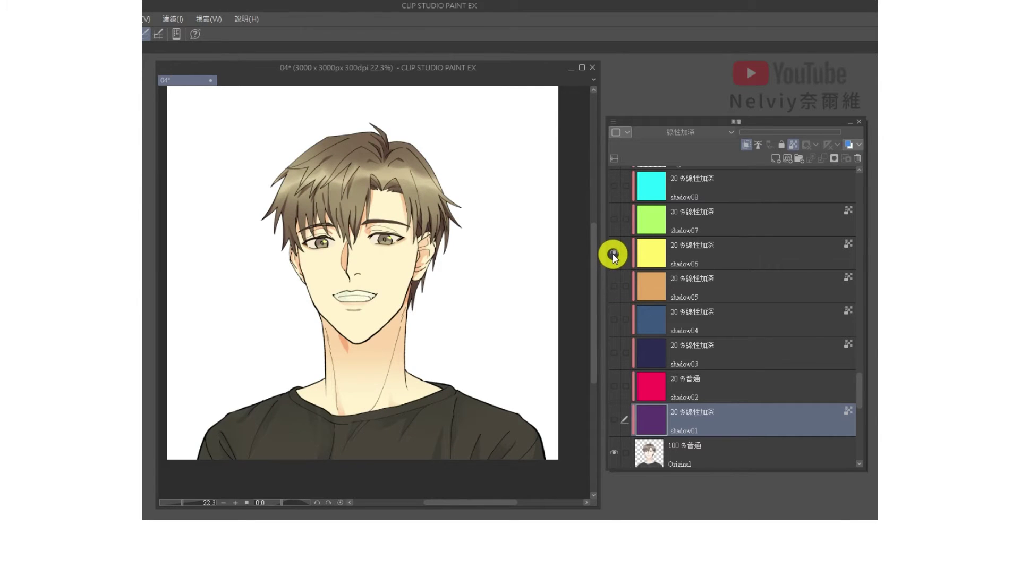
click(613, 254)
click(614, 217)
click(614, 185)
click(614, 185)
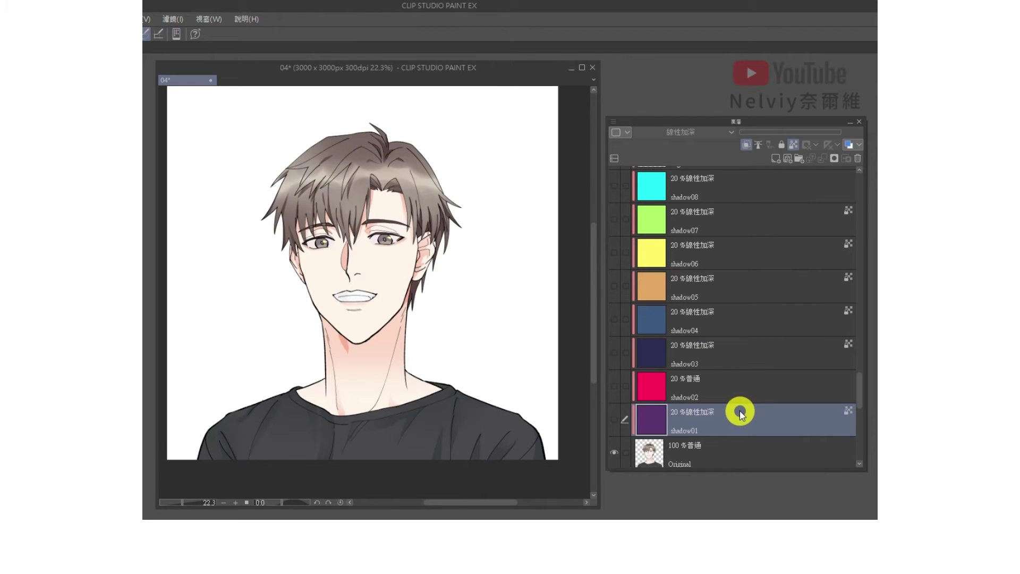
key(ctrl+0)
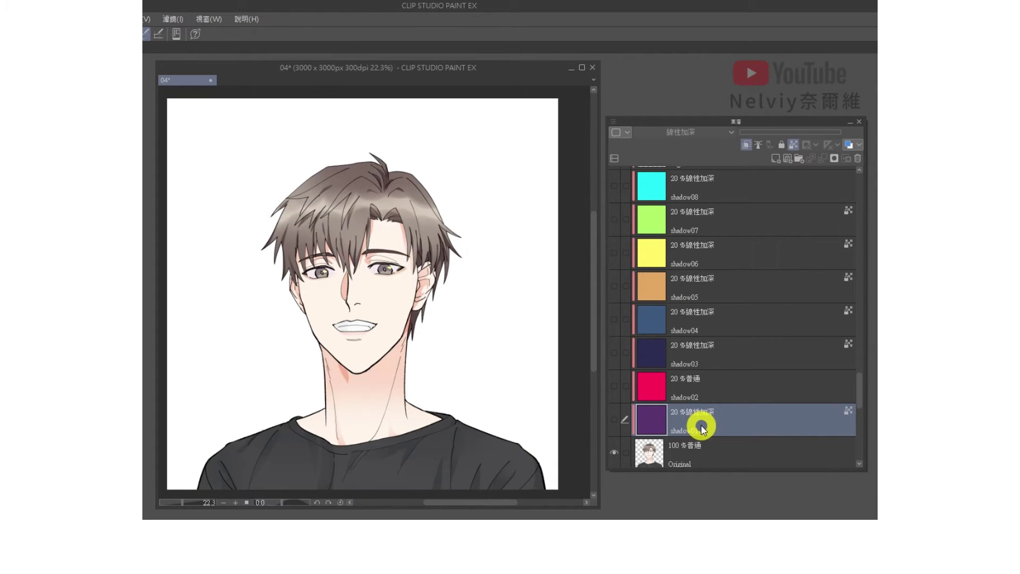
Show the purple shadow01 layer and preview shadow02 through shadow08 one at a time on top of it, hiding each again.
click(615, 420)
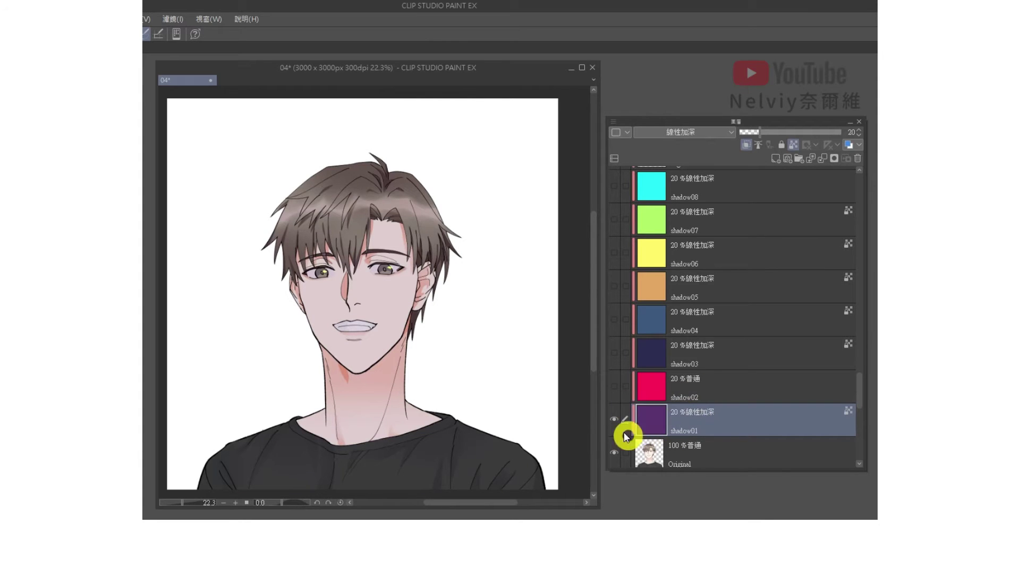
click(624, 432)
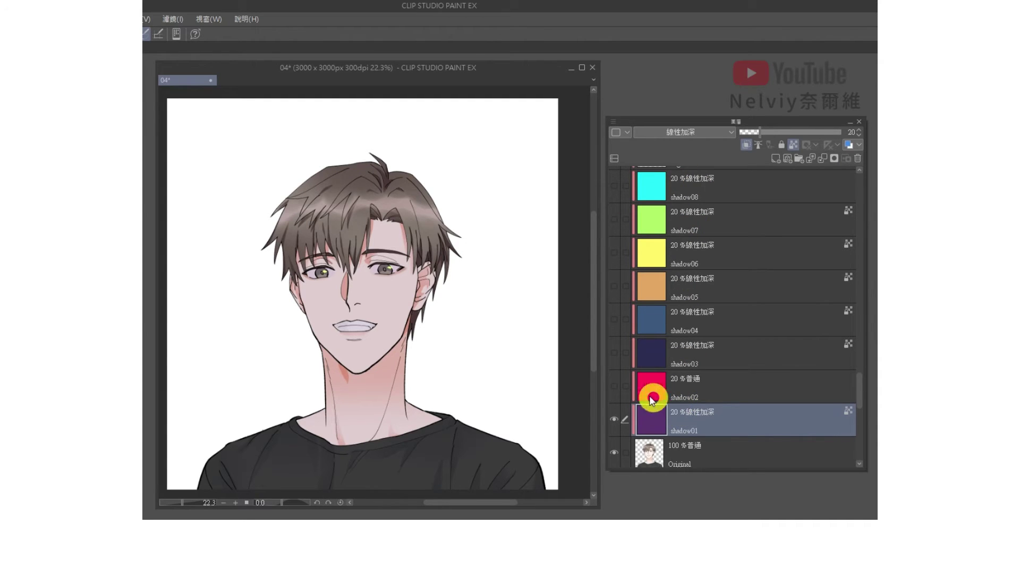
click(614, 386)
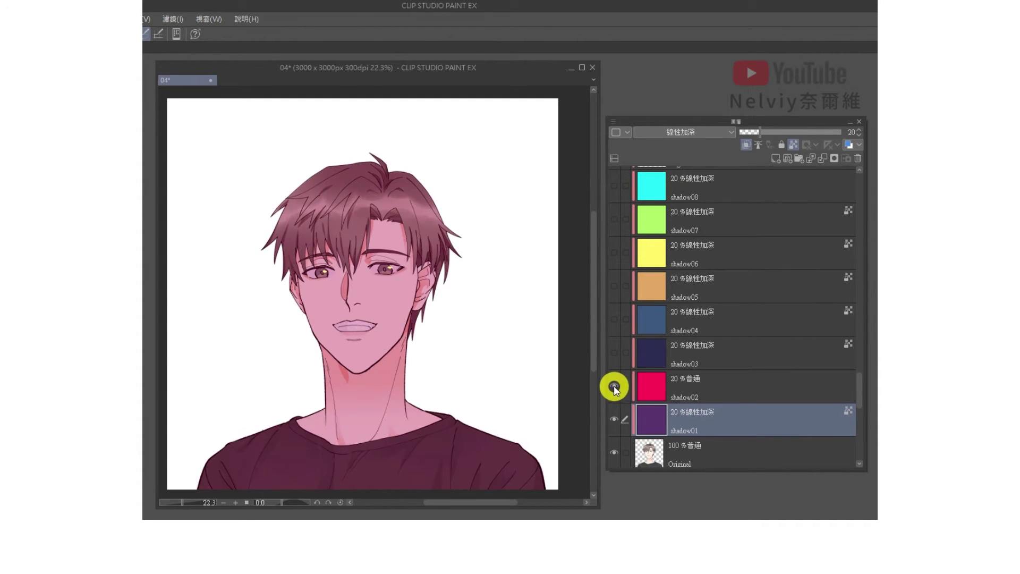
click(615, 387)
click(613, 354)
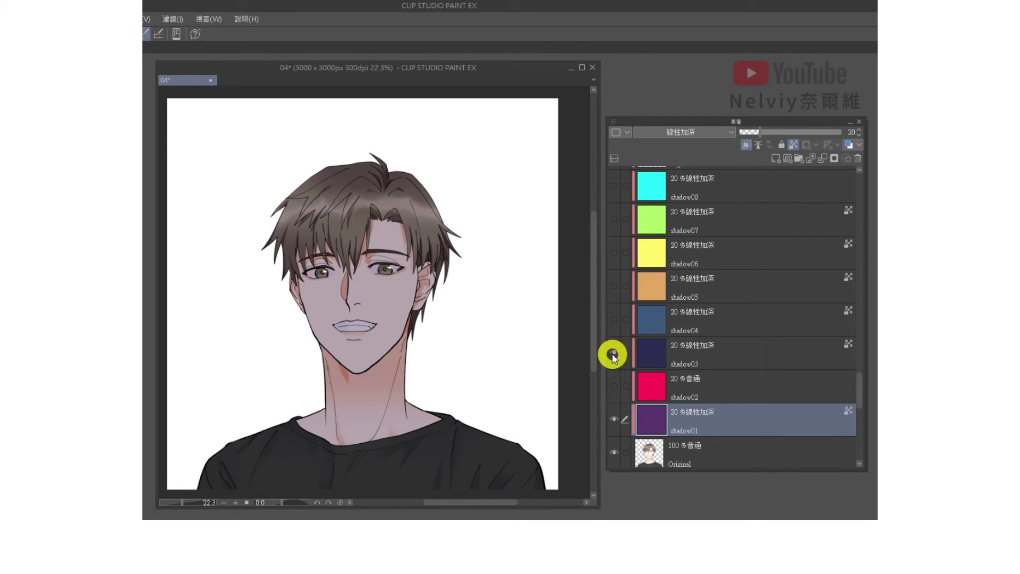
click(612, 353)
click(612, 319)
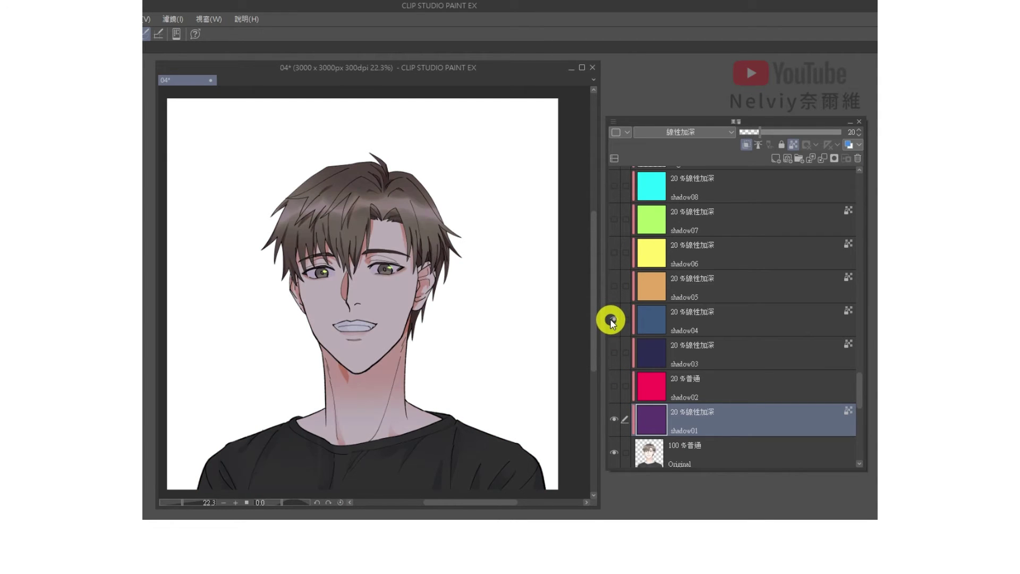
click(611, 320)
click(613, 286)
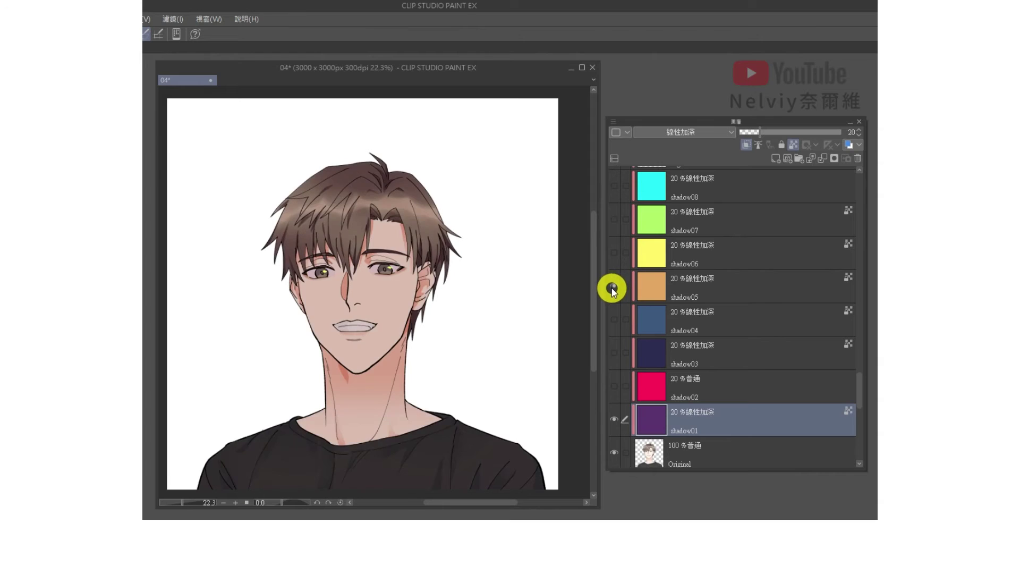
click(613, 287)
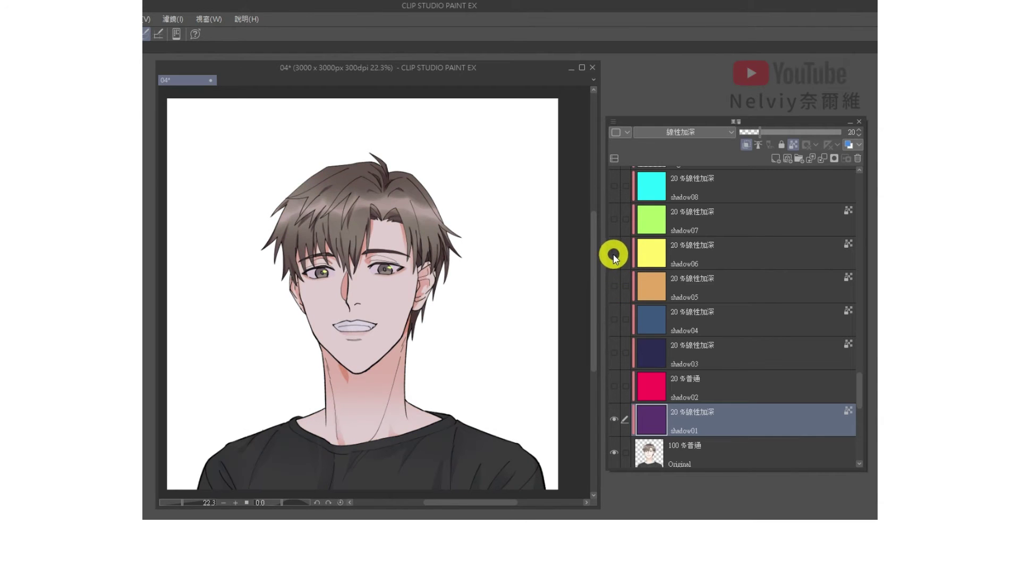
click(614, 253)
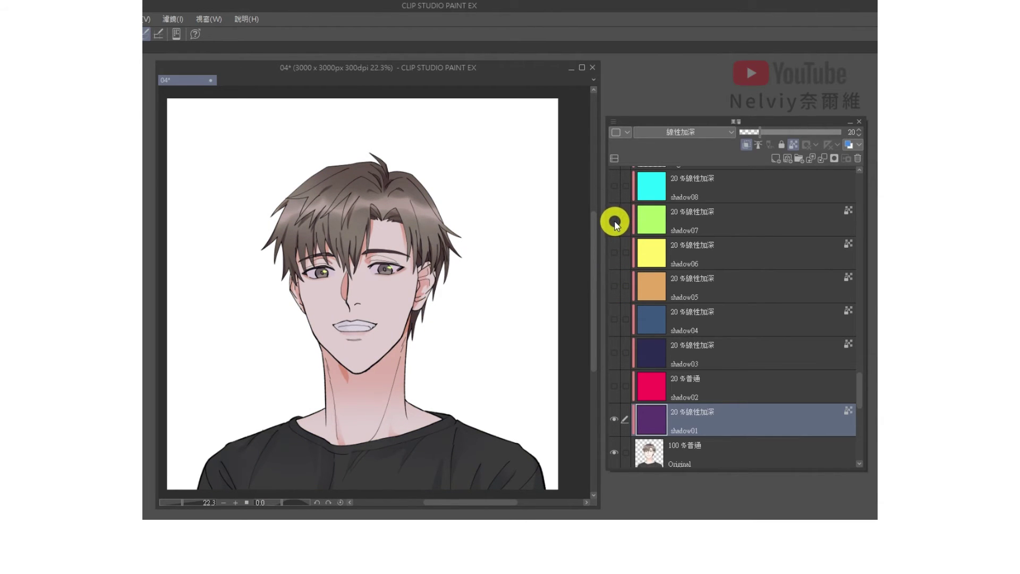
click(613, 221)
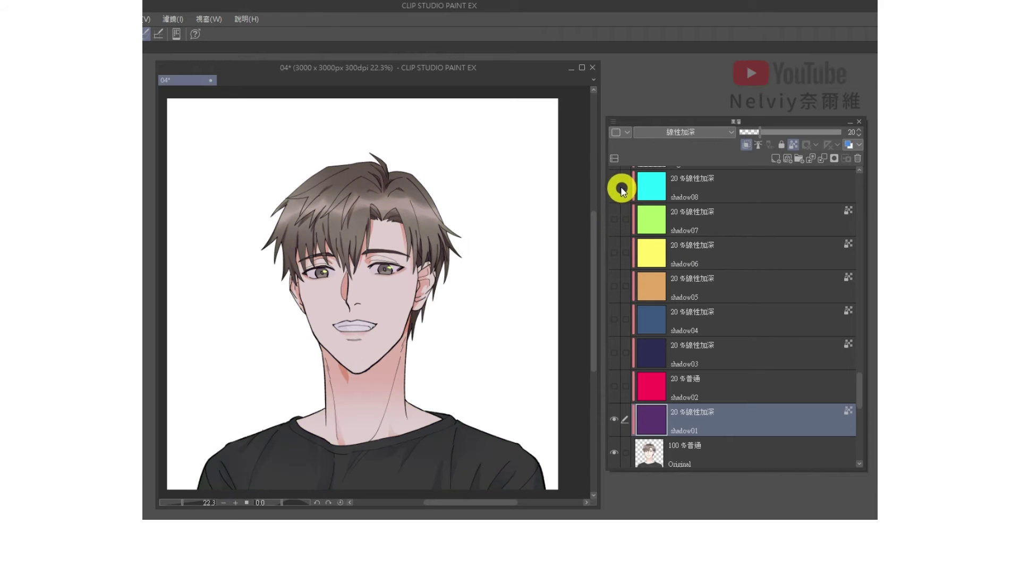
click(612, 187)
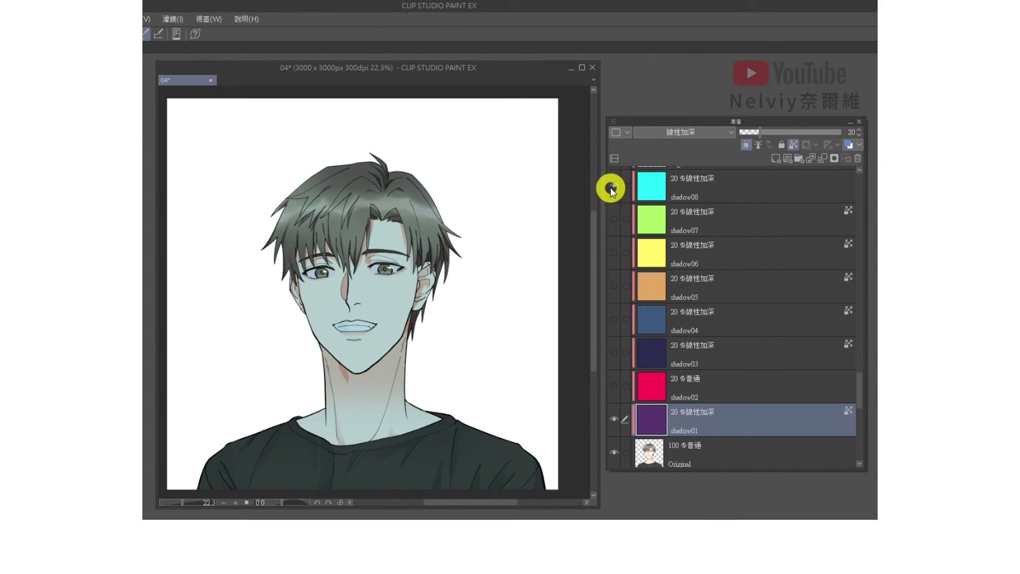
click(612, 187)
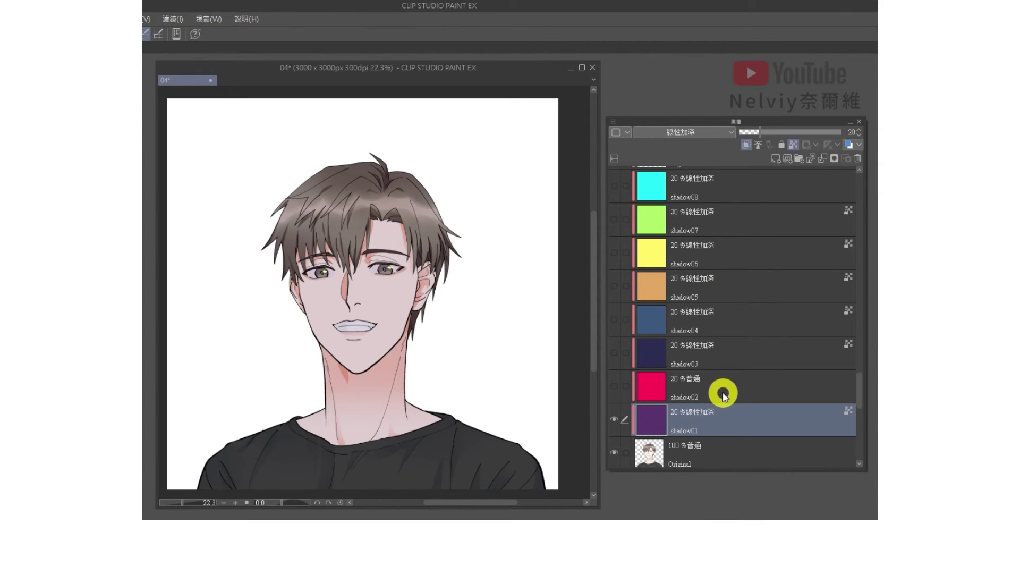
Show the red shadow02 layer and toggle shadow01 beneath it to compare the combined tint, hiding both again.
click(608, 387)
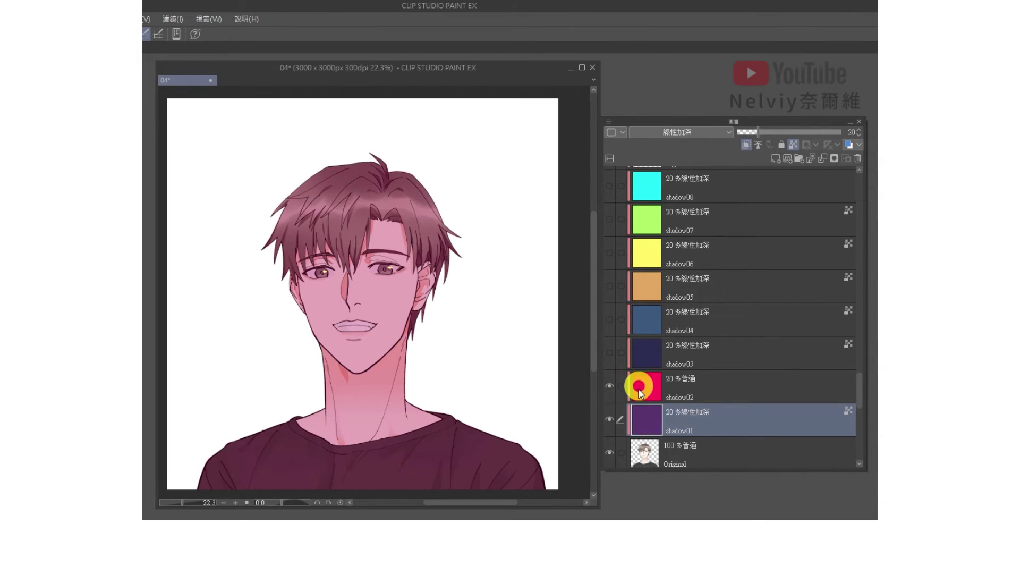
click(610, 422)
click(608, 424)
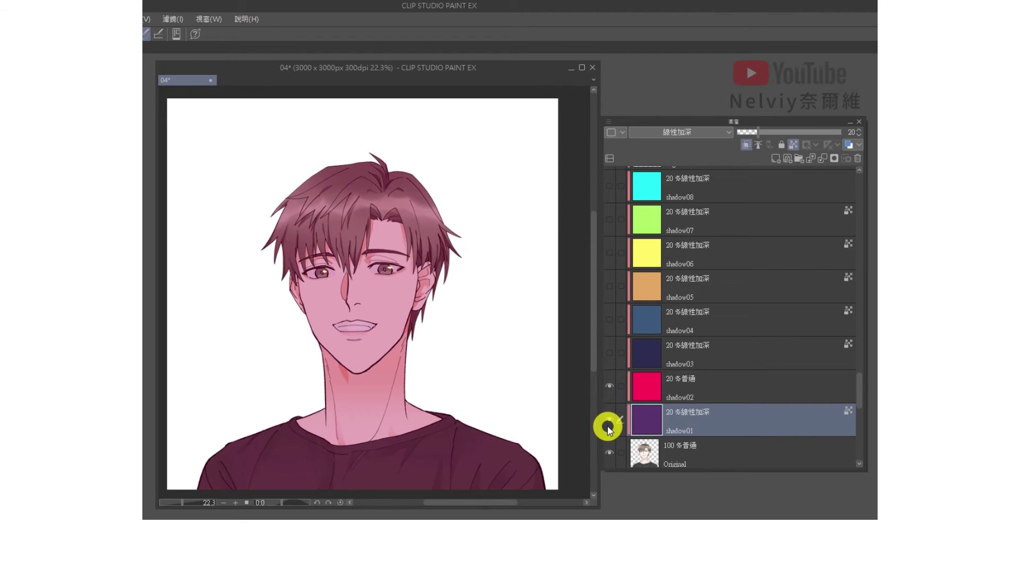
click(608, 425)
click(608, 425)
click(610, 387)
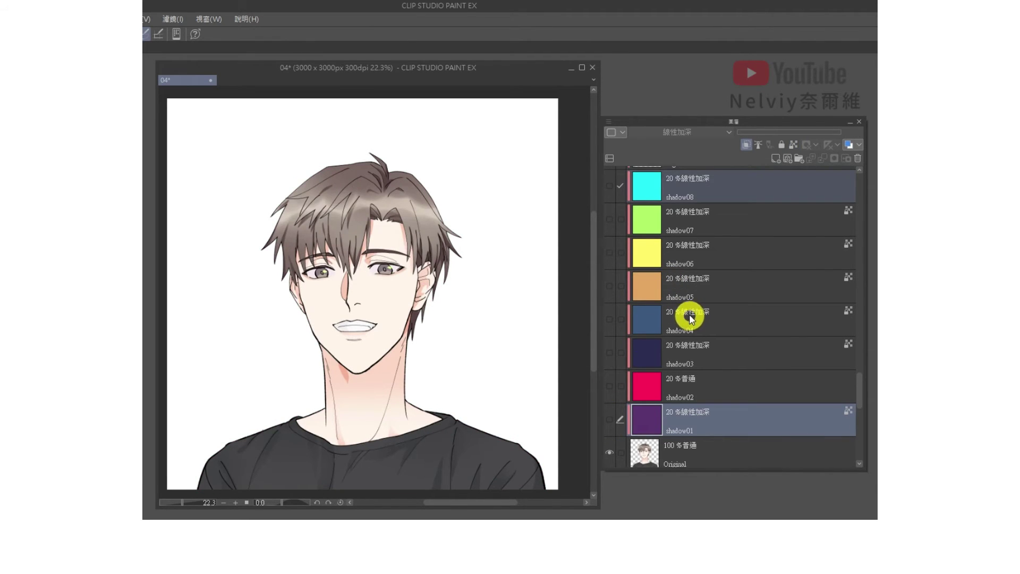
Preview the shadow05 through shadow08 layers individually over the original portrait without shadow01, hiding each again.
click(614, 280)
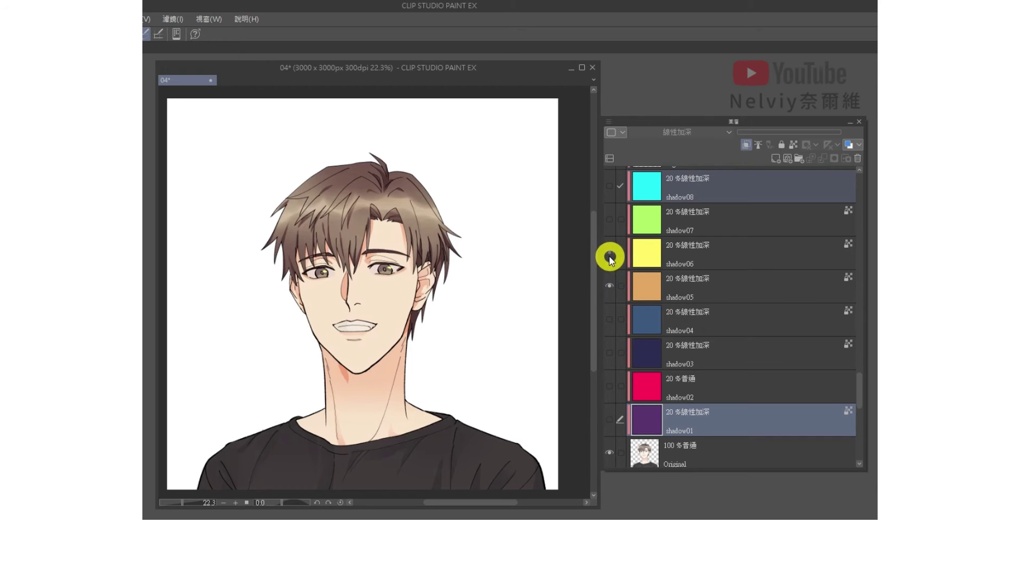
click(609, 287)
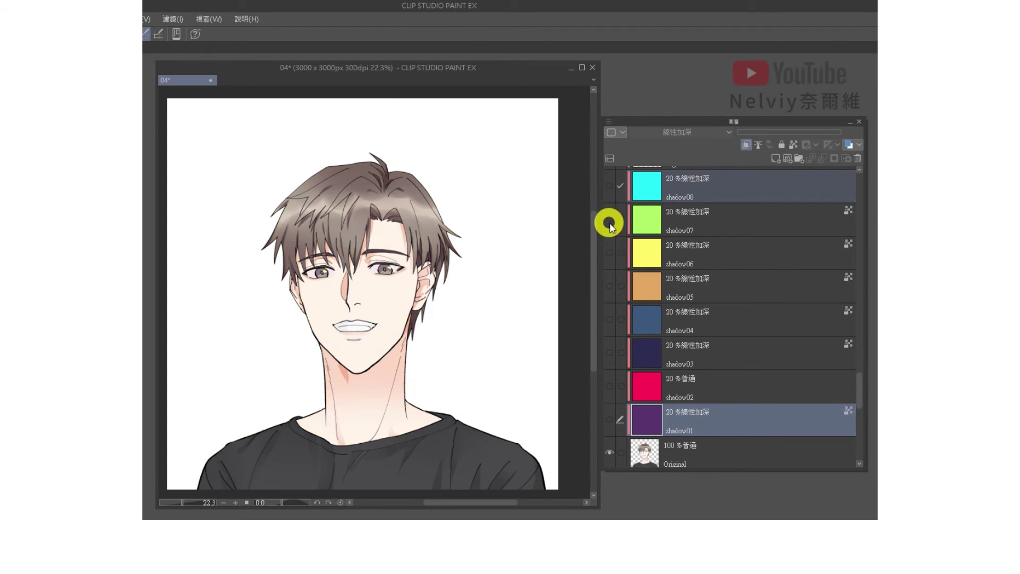
click(609, 187)
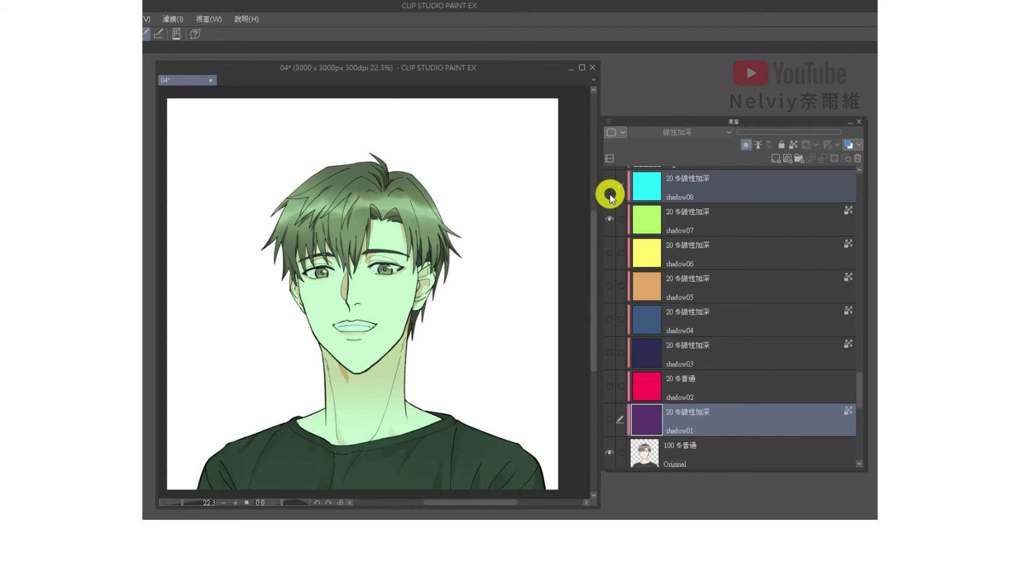
click(610, 194)
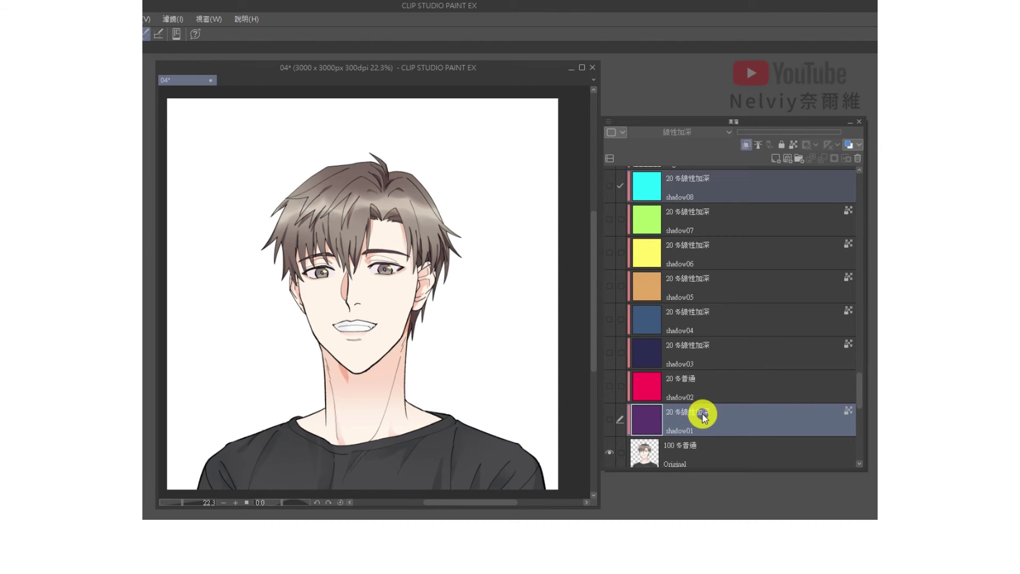
Make the purple shadow01 layer visible again and set its opacity to 40.
double_click(669, 414)
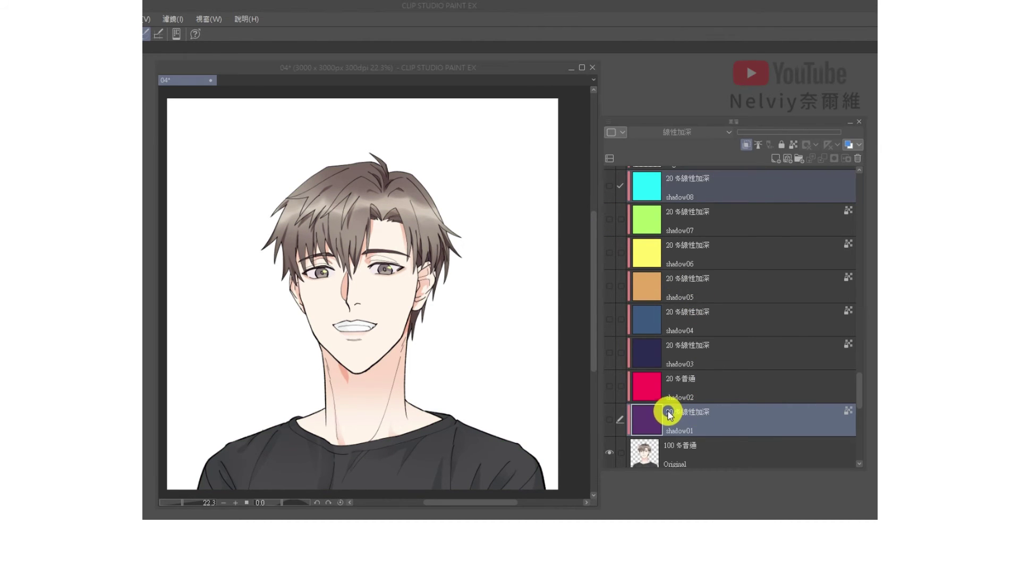
click(611, 418)
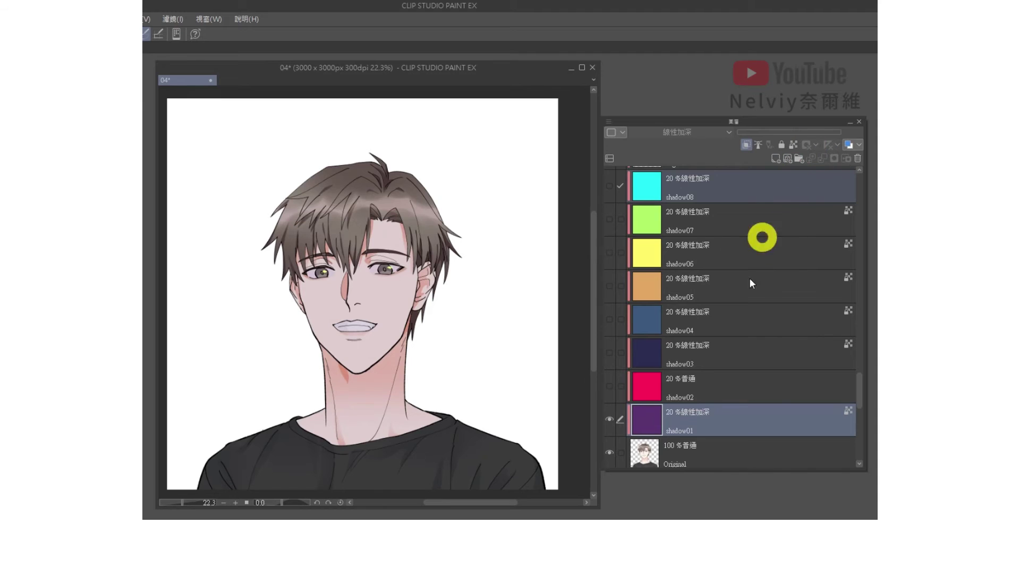
click(751, 425)
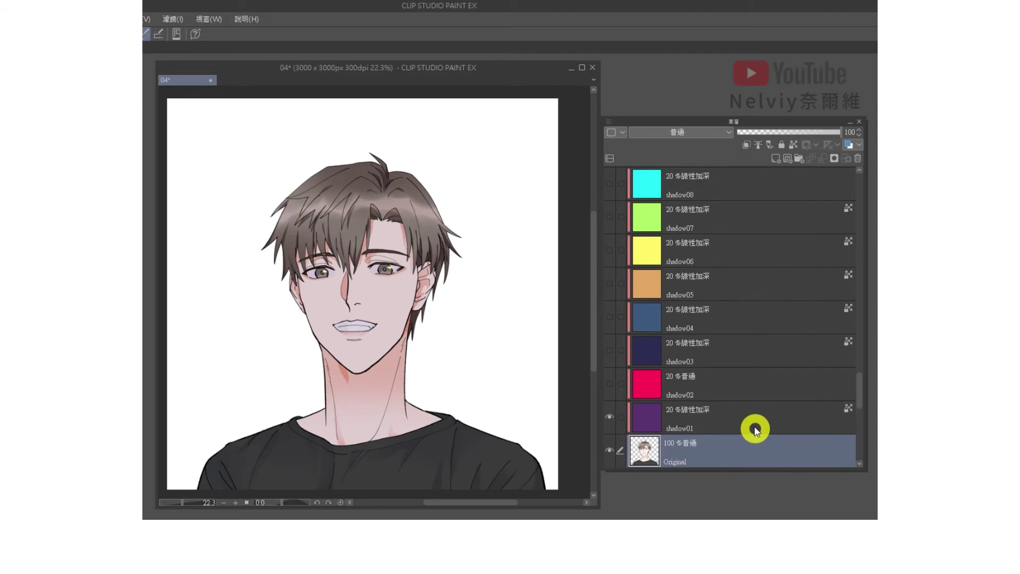
click(849, 130)
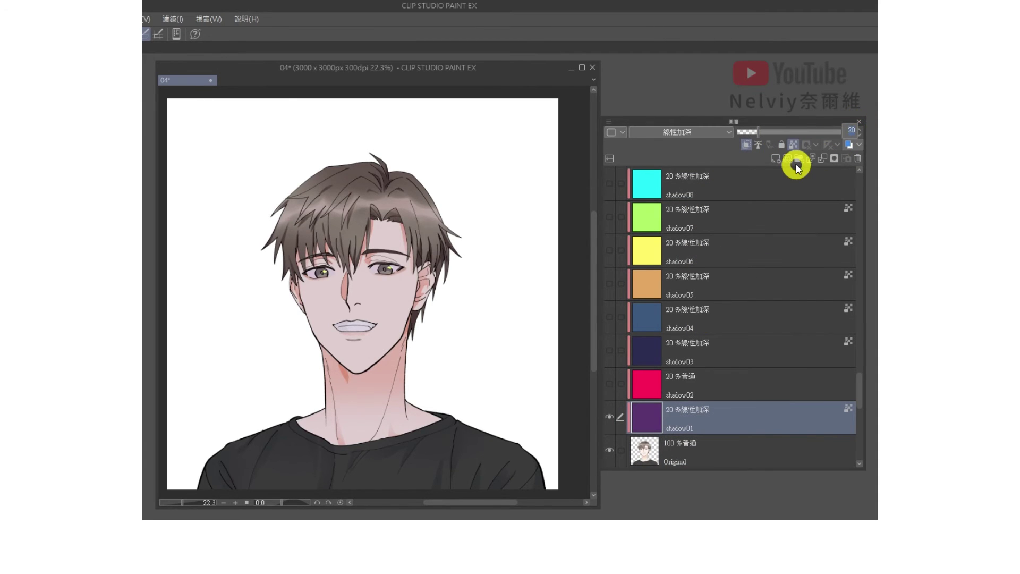
text(40)
key(Return)
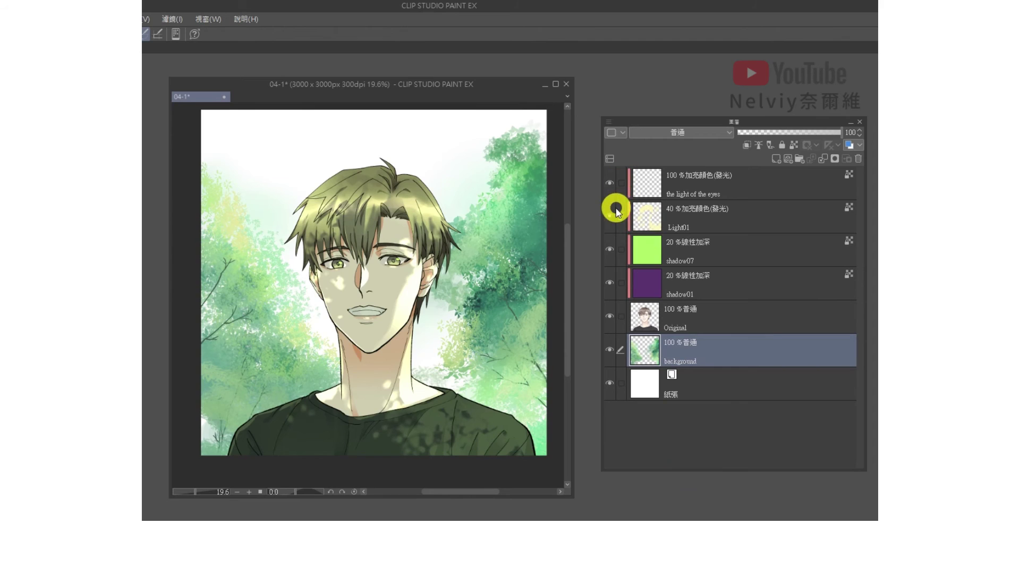
In the 04-1 illustration, hide Light01, shadow07 and shadow01, and show shadow07, shadow01 and Light01 again one by one to compare their effects.
drag(611, 215, 612, 244)
click(611, 275)
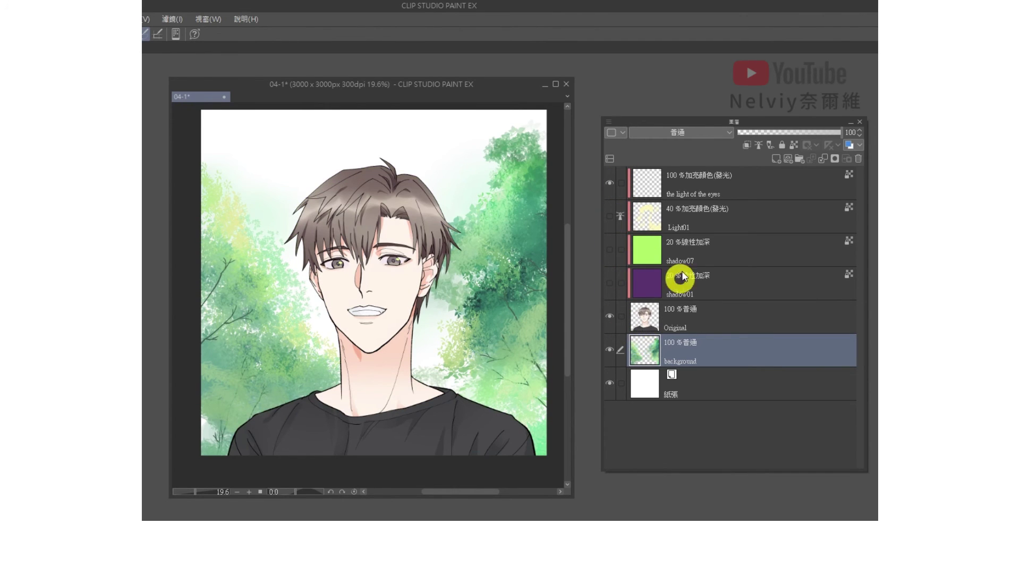
click(609, 248)
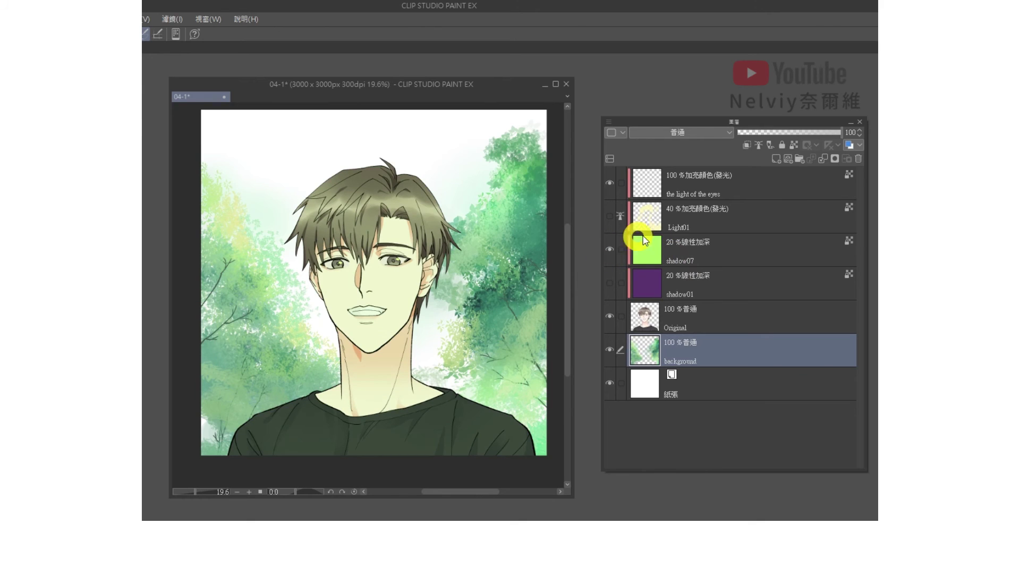
click(610, 282)
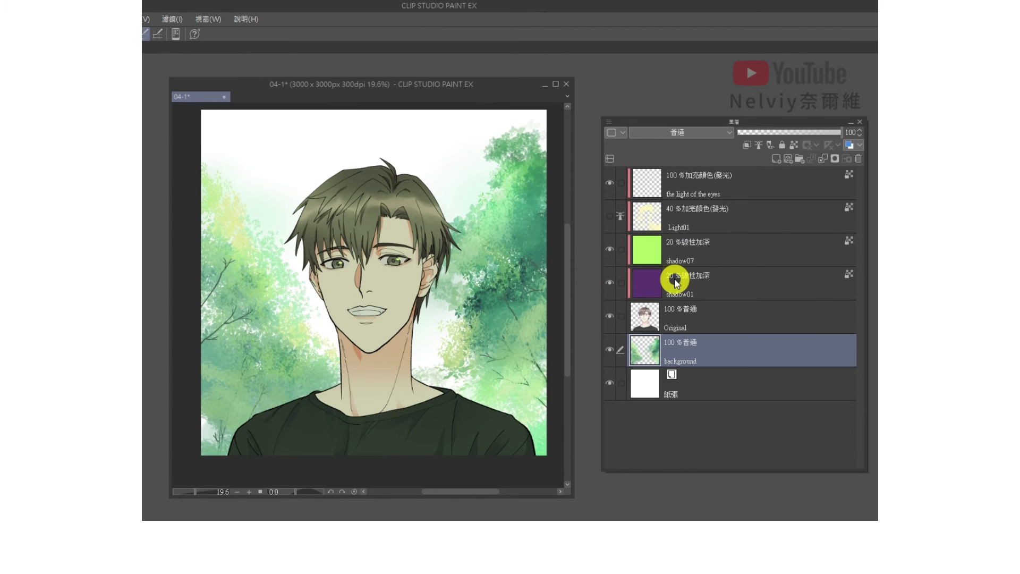
click(653, 226)
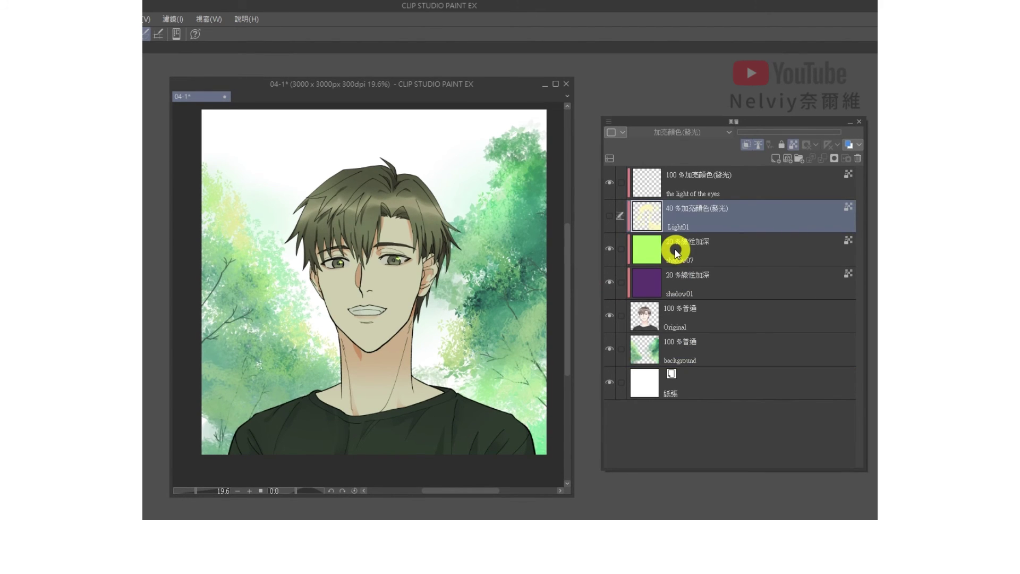
click(609, 217)
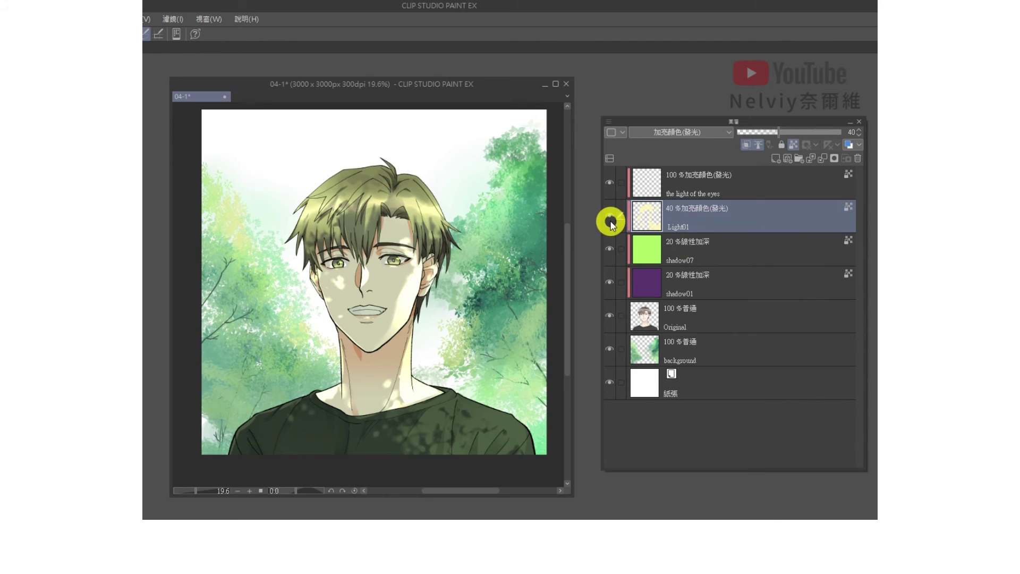